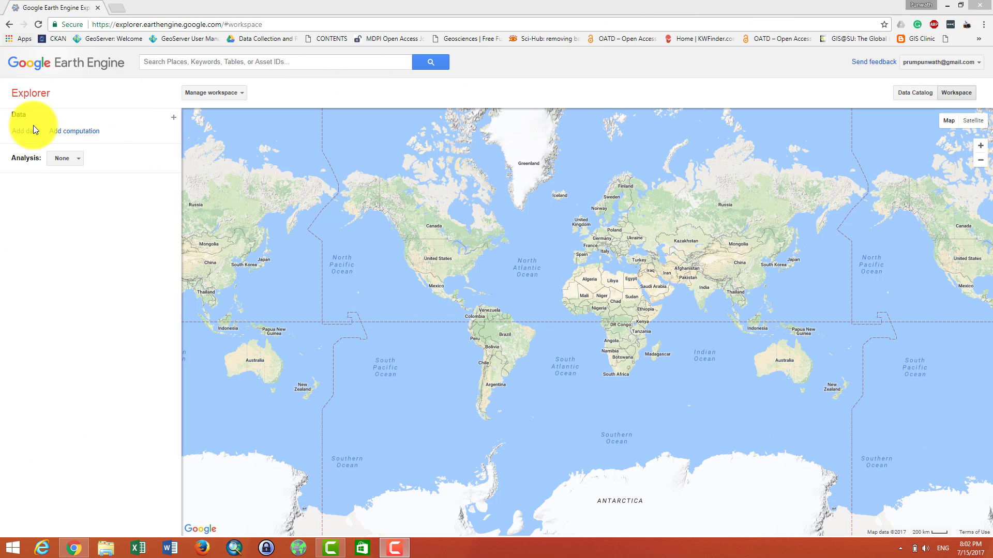
Search for Cambodia and pan the map so Vietnam sits to its right
drag(9, 160, 34, 158)
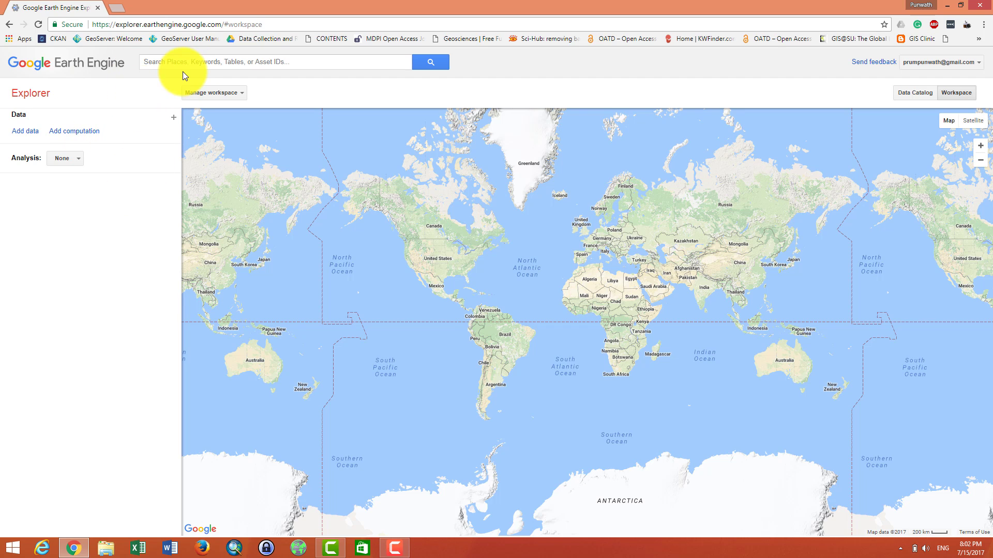
click(173, 61)
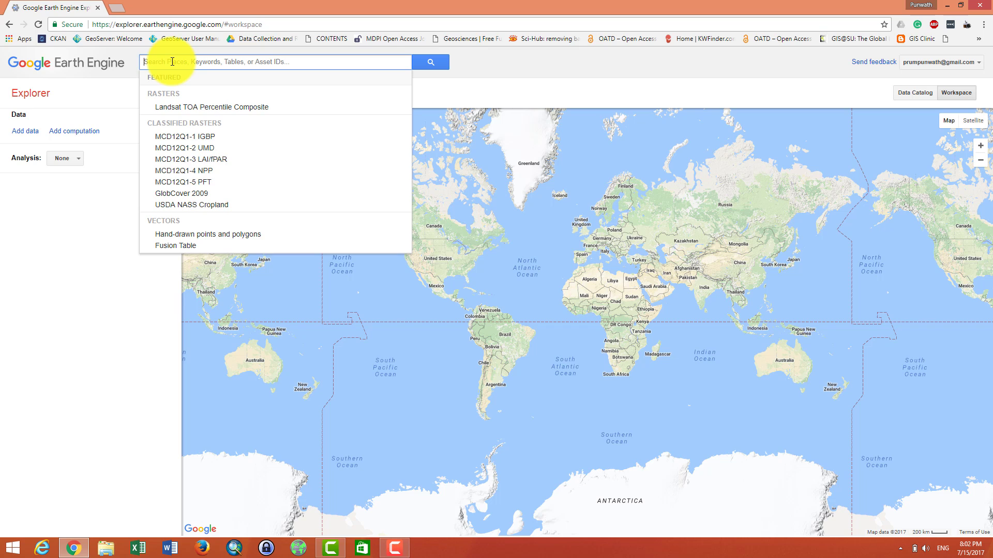
text(c)
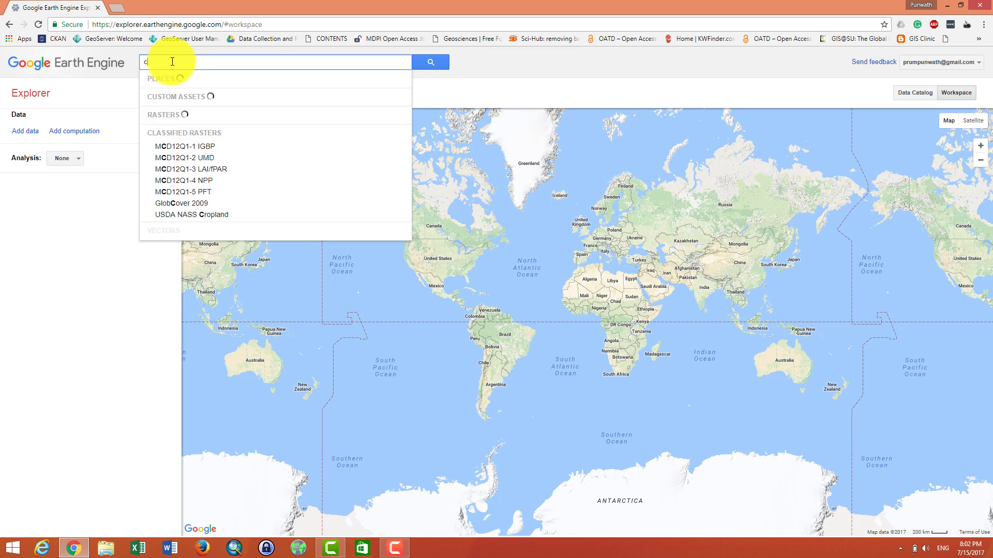
text(ambodi)
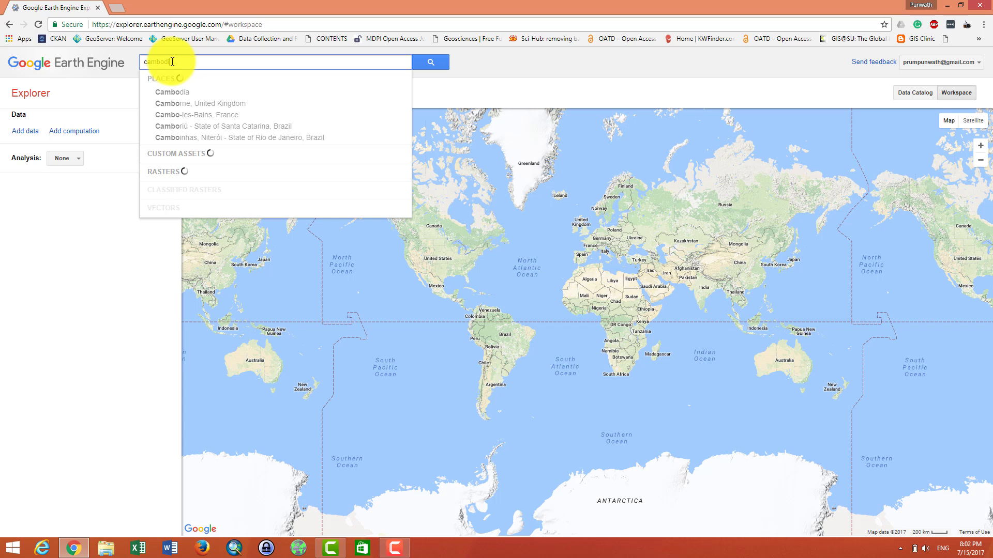
click(188, 94)
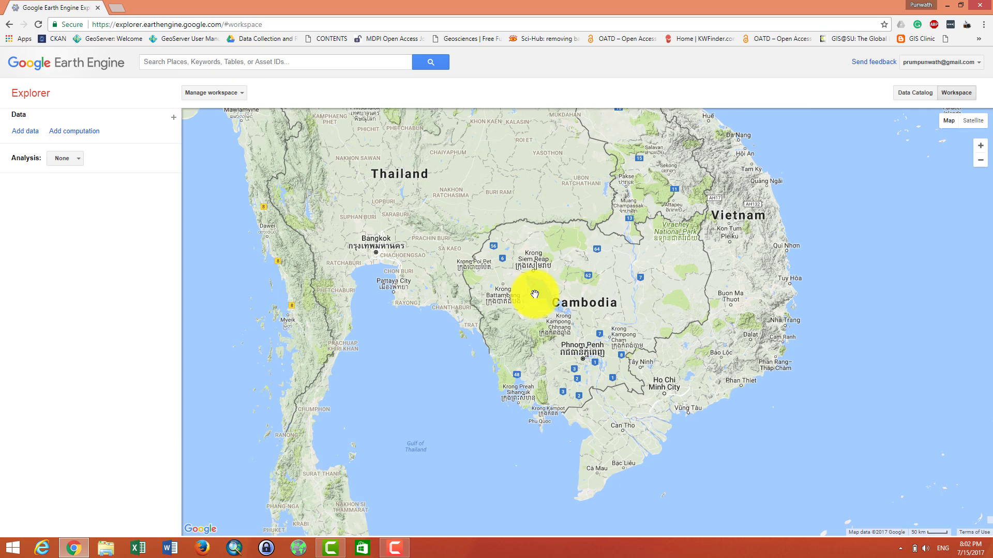
drag(534, 294, 331, 271)
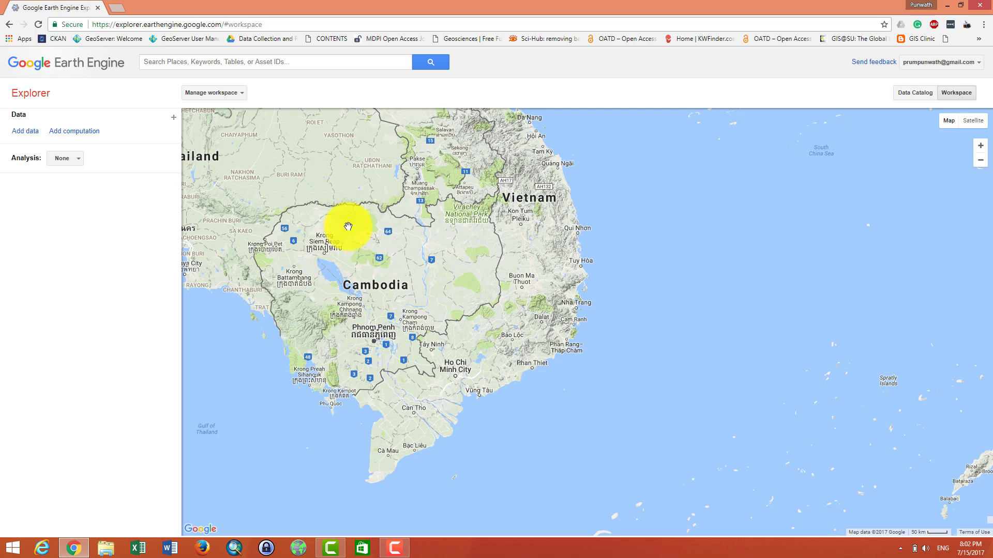
click(31, 134)
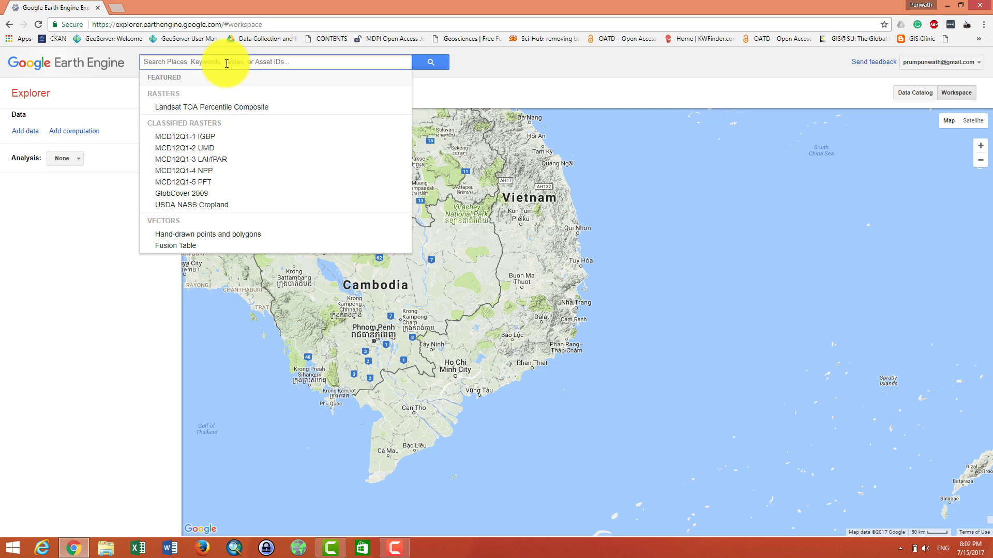
text(l)
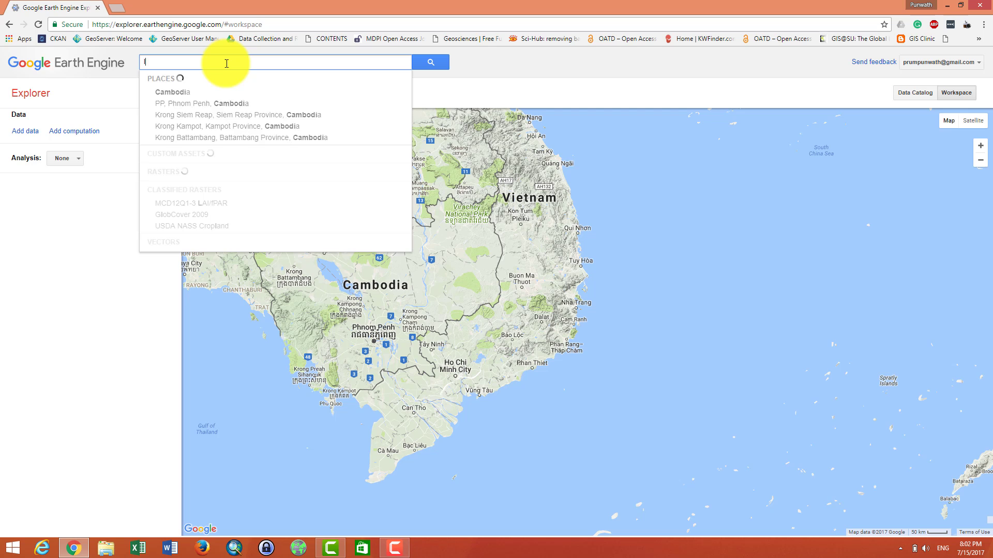
text(andsat)
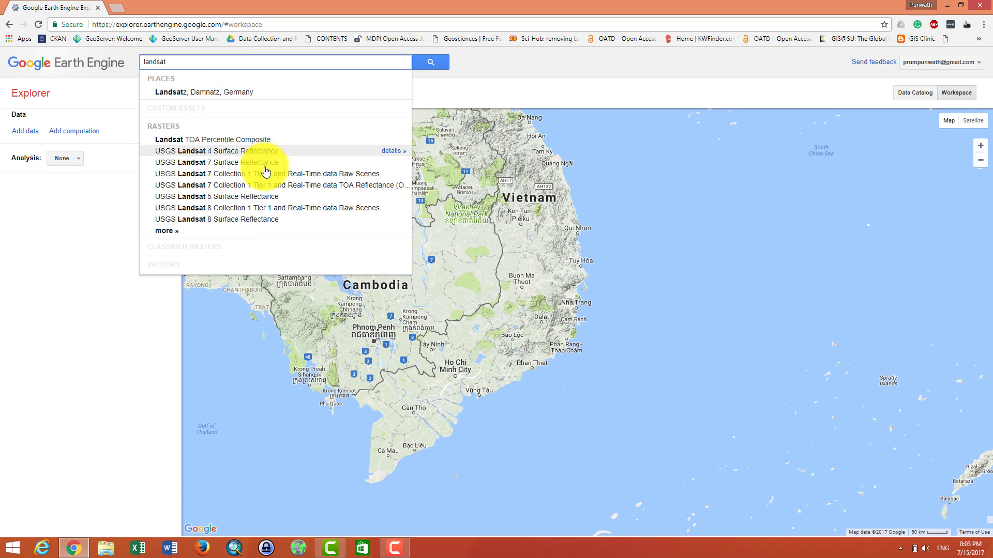
click(65, 255)
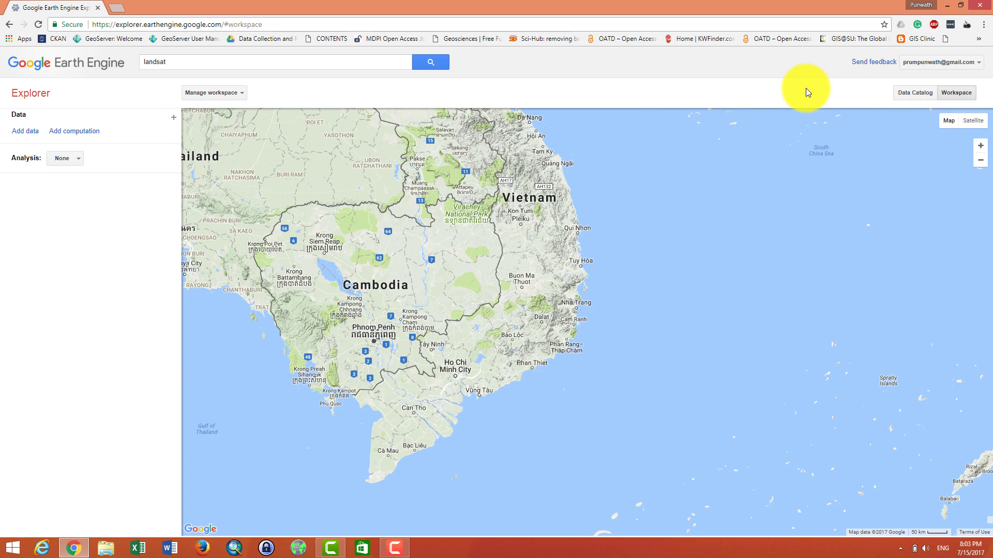
Filter the Data Catalog by the toa tag and add Landsat 8 32-Day TOA Reflectance Composite
click(915, 94)
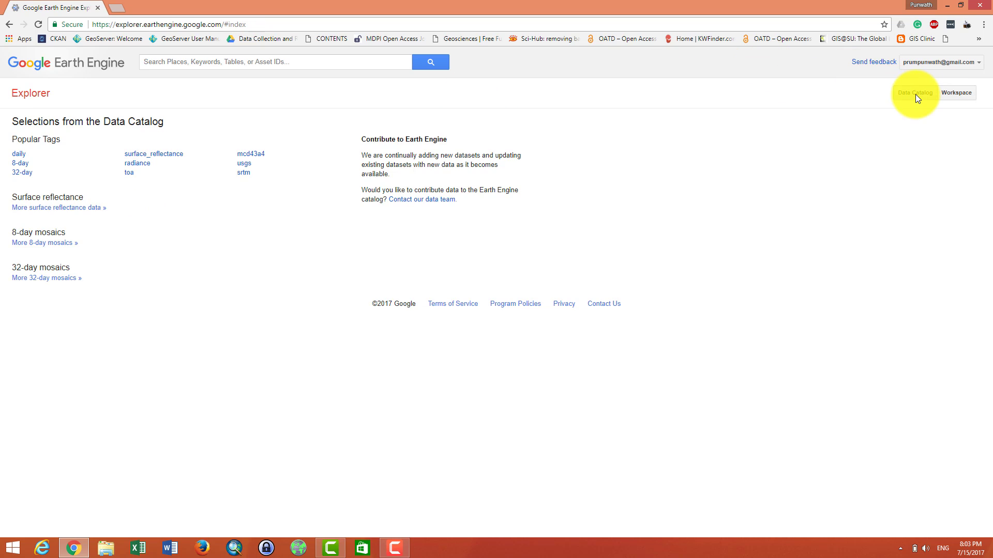
click(130, 175)
scroll(251, 212, down, 1)
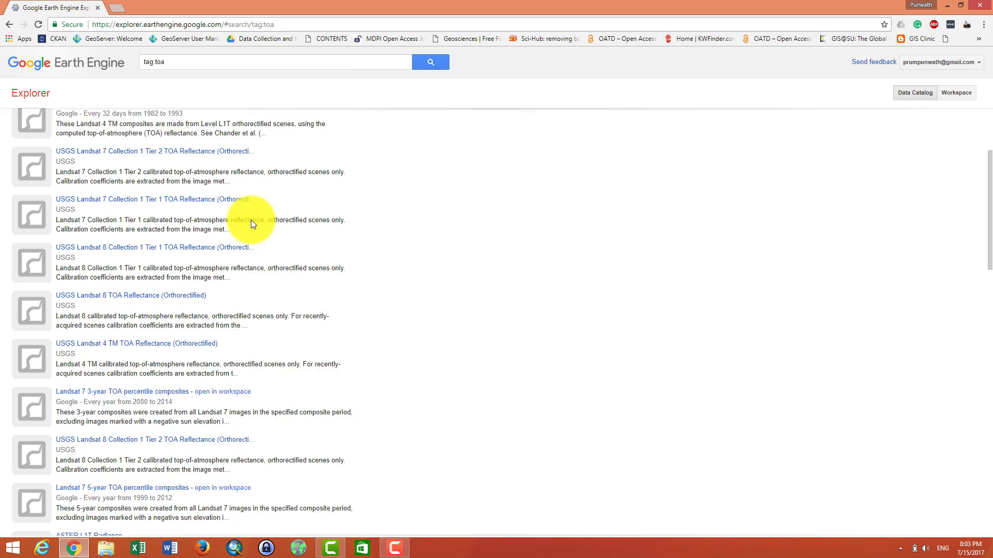
scroll(250, 224, down, 10)
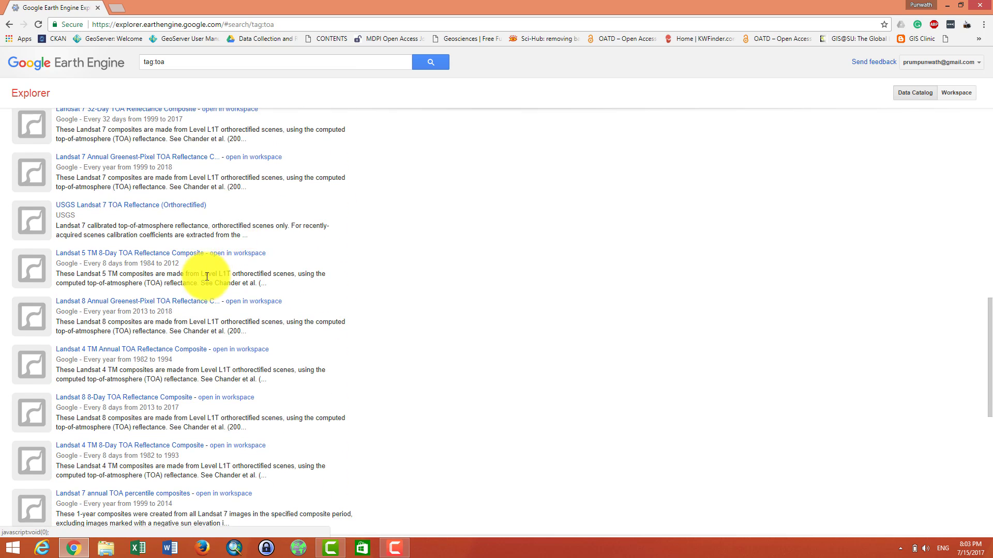
scroll(207, 277, down, 1)
scroll(171, 311, down, 2)
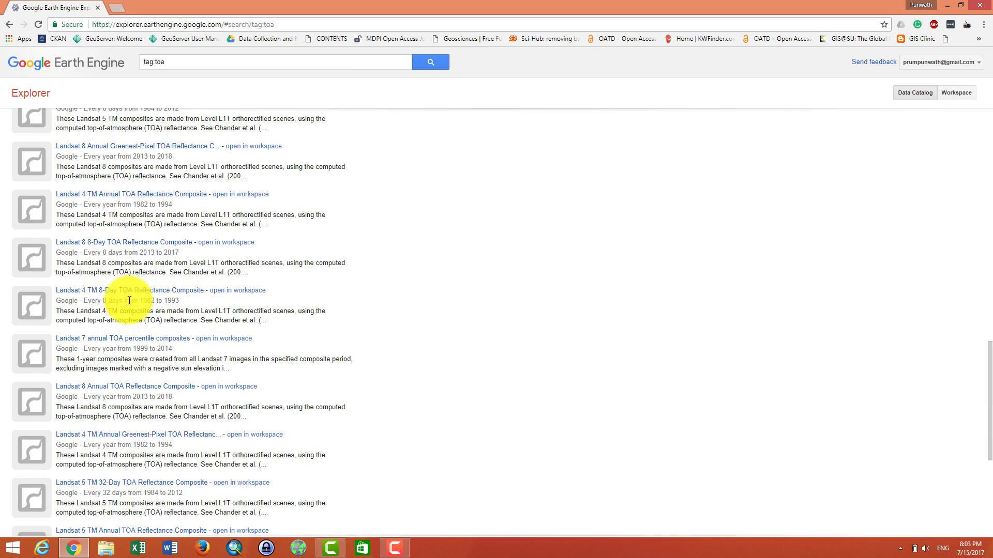
scroll(197, 296, down, 4)
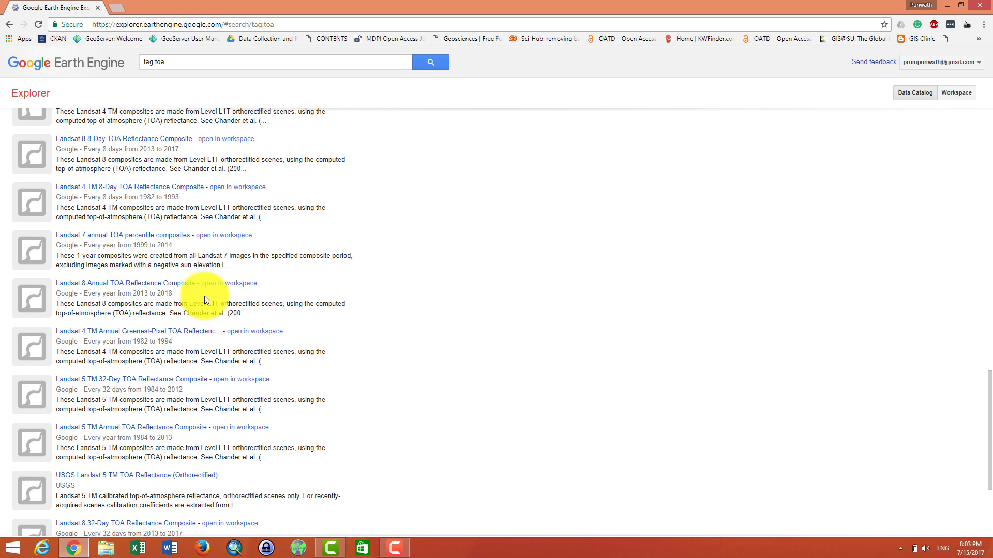
scroll(209, 311, down, 1)
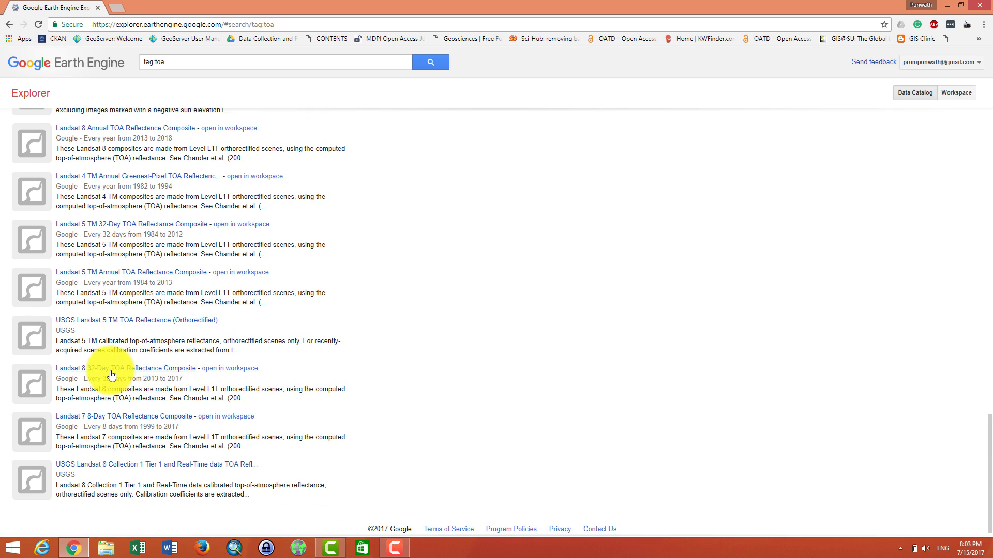
click(255, 373)
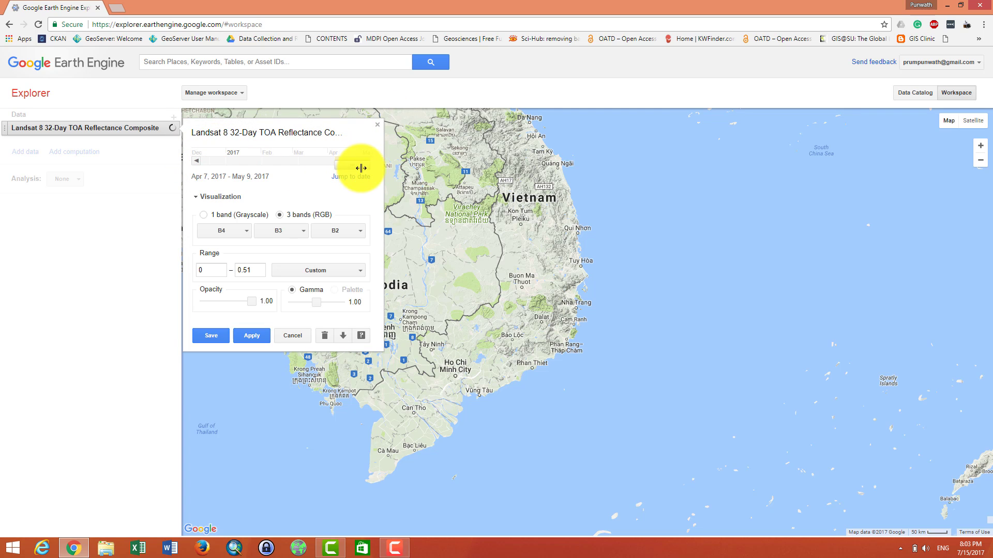
Set the composite period to Jan 1–Feb 2, 2017, keep bands B4/B3/B2, then apply and save
click(197, 164)
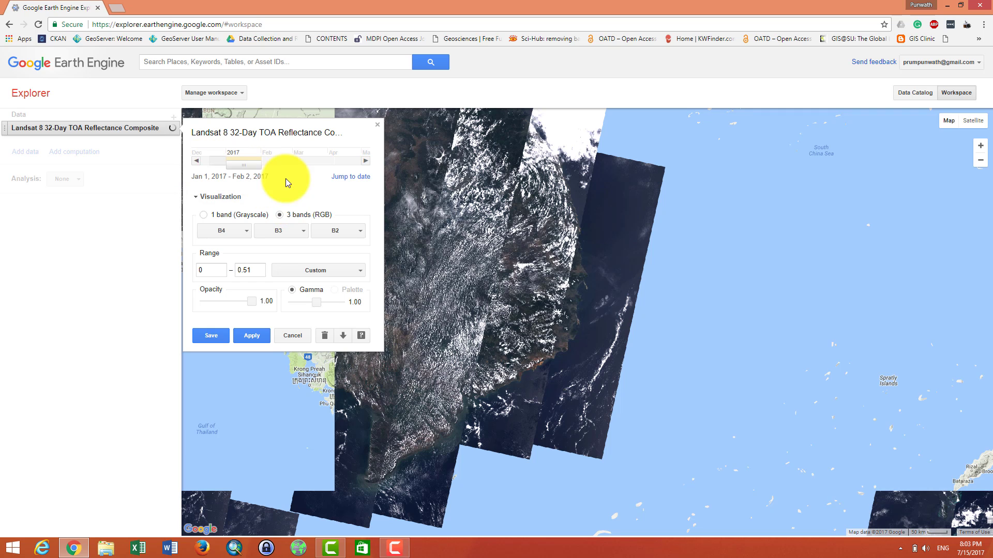
click(196, 162)
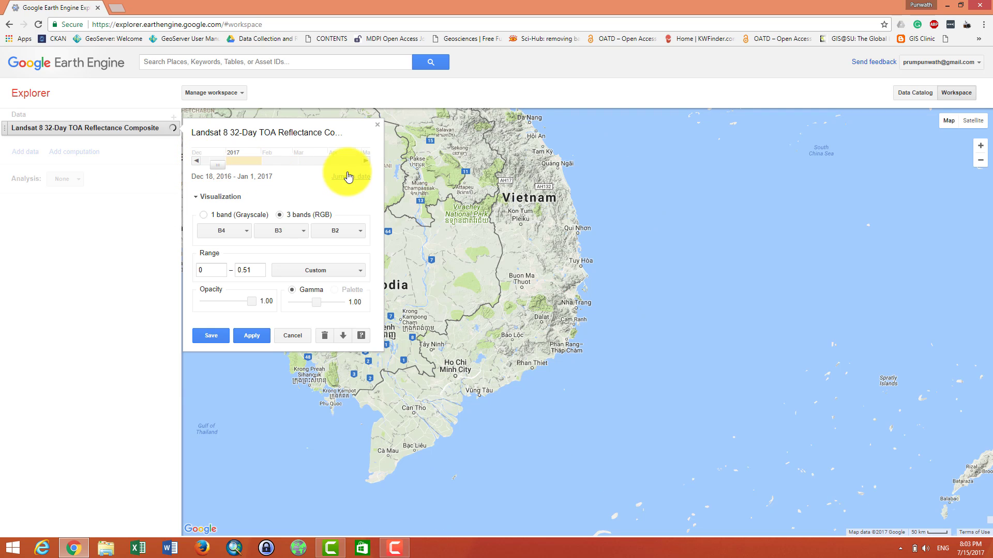
click(367, 161)
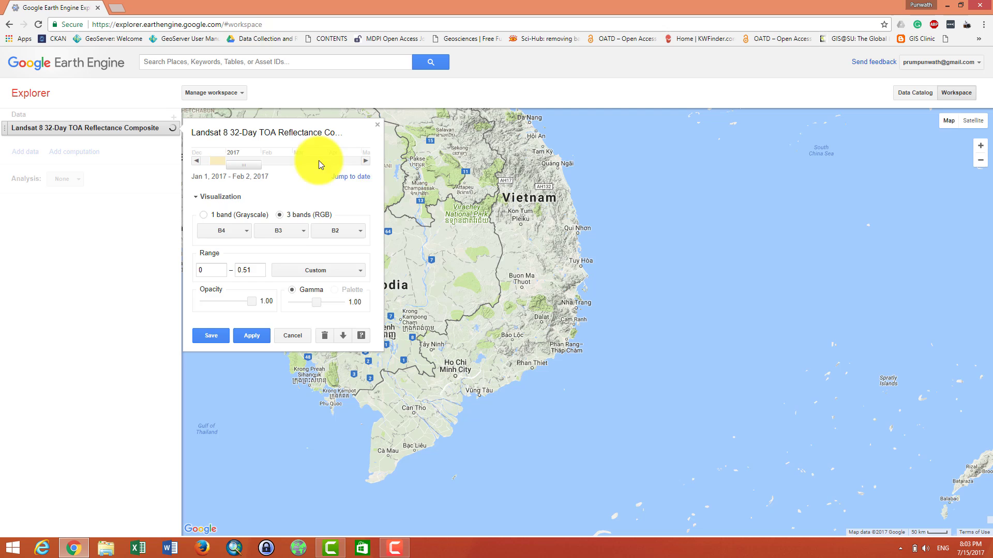
click(239, 232)
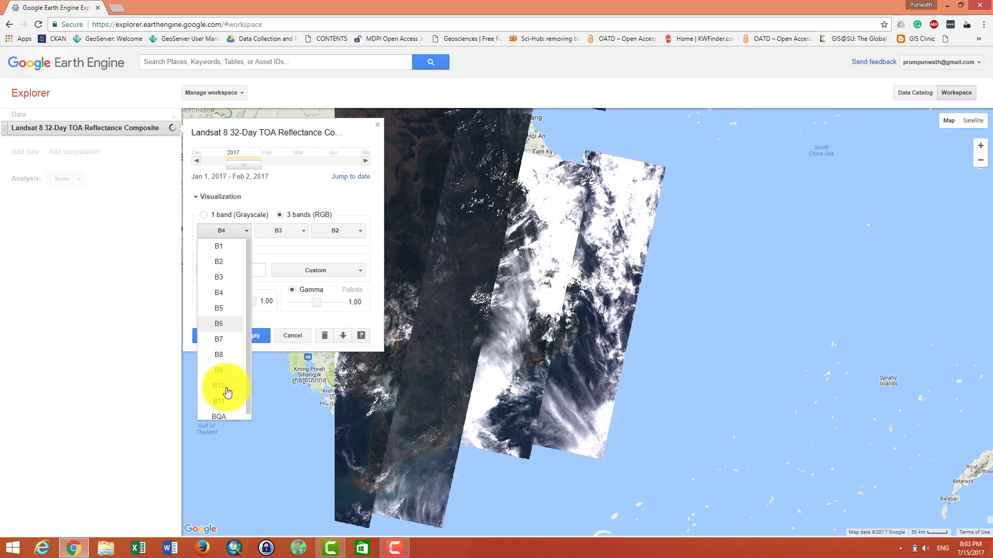
click(235, 230)
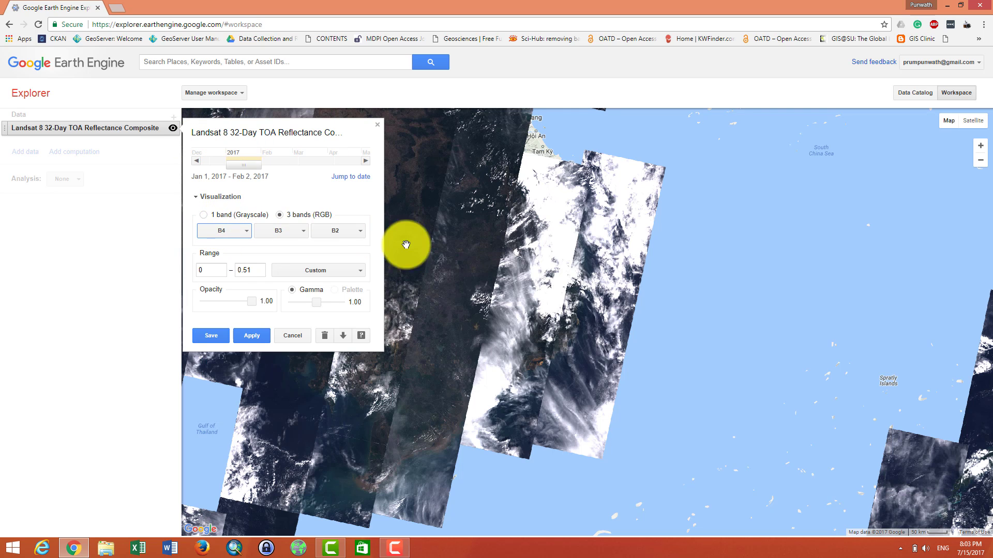
click(256, 337)
click(214, 339)
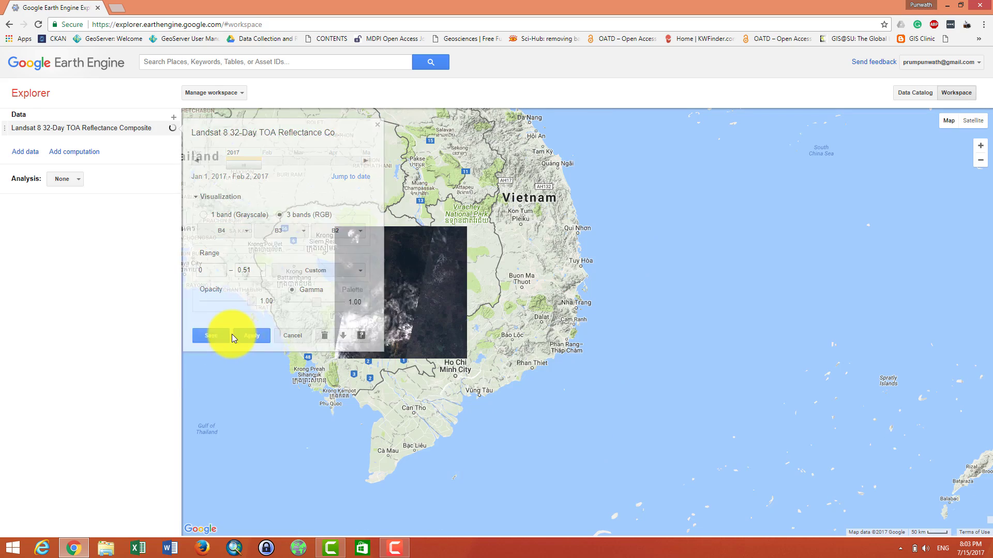
Switch the analysis to Train a classifier with Fast Naive Bayes at 30 m
scroll(367, 310, up, 2)
scroll(367, 309, down, 2)
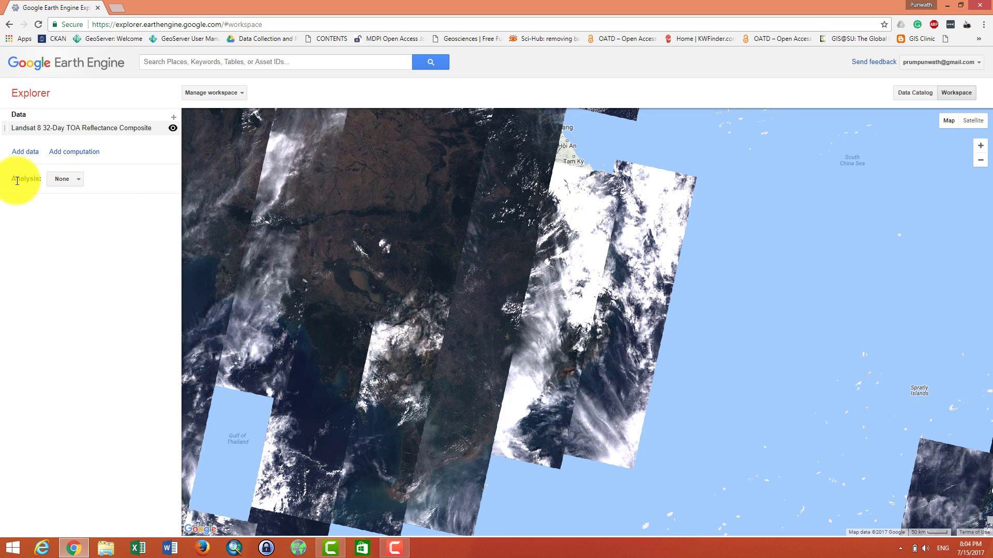
click(61, 181)
click(80, 219)
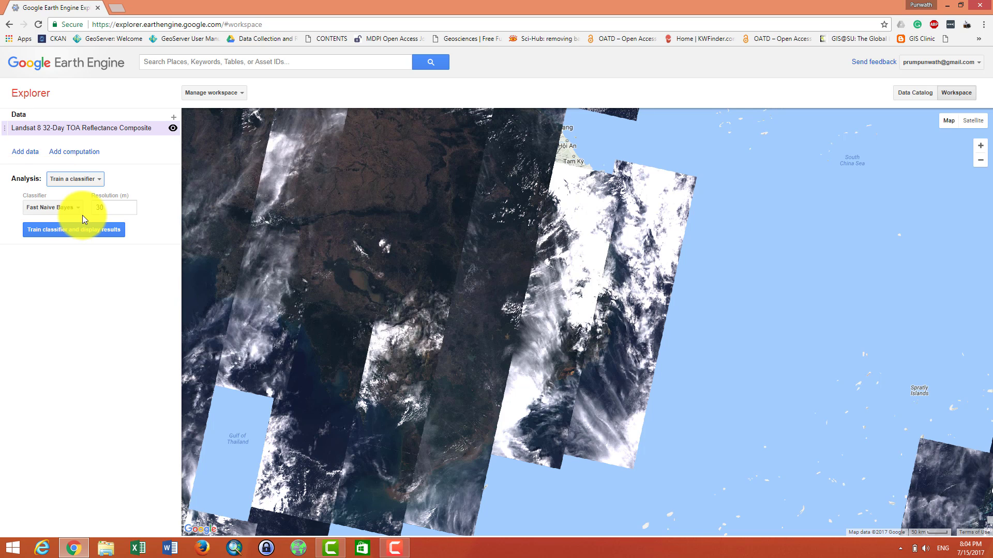
click(32, 156)
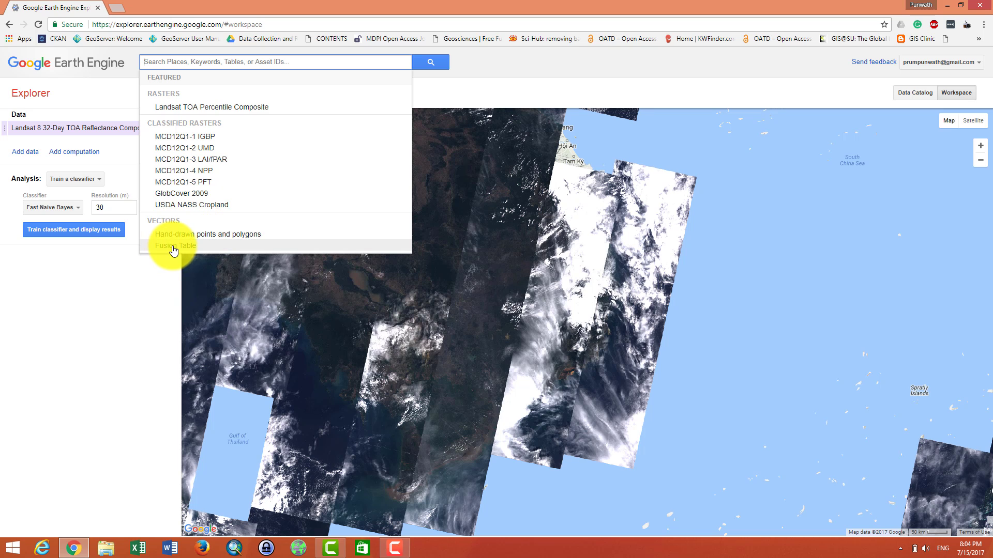
Add a hand-drawn training layer with a first class named 'Water' in a teal colour
click(222, 236)
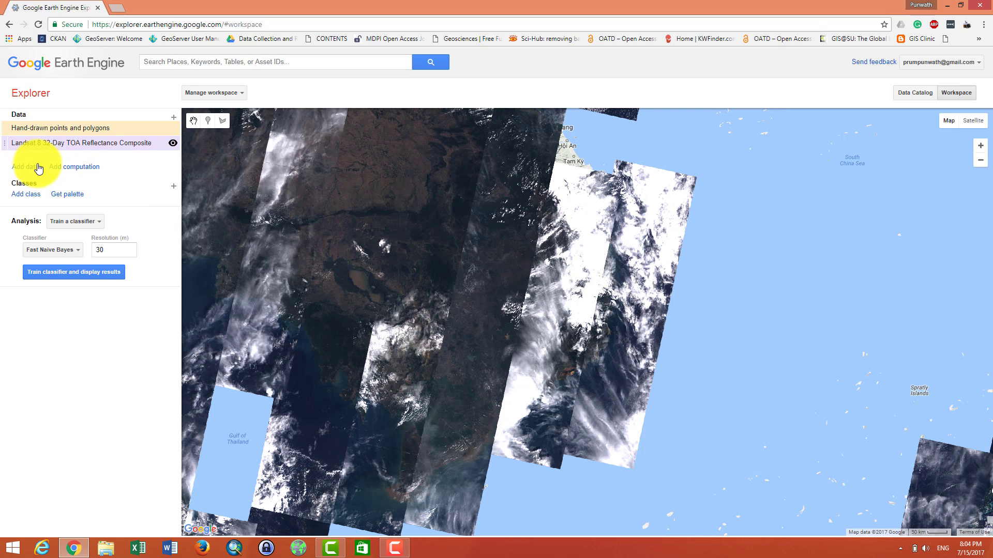
click(26, 195)
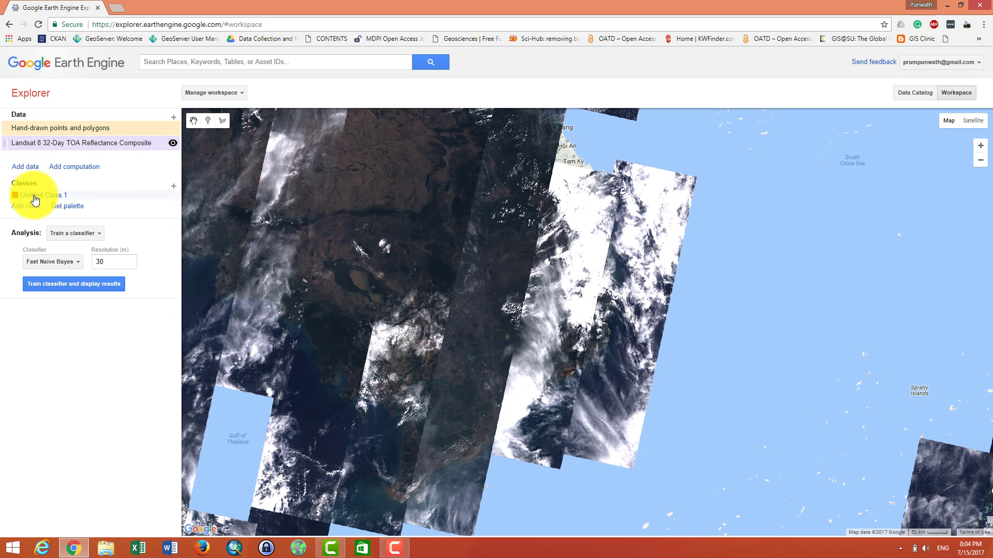
click(46, 197)
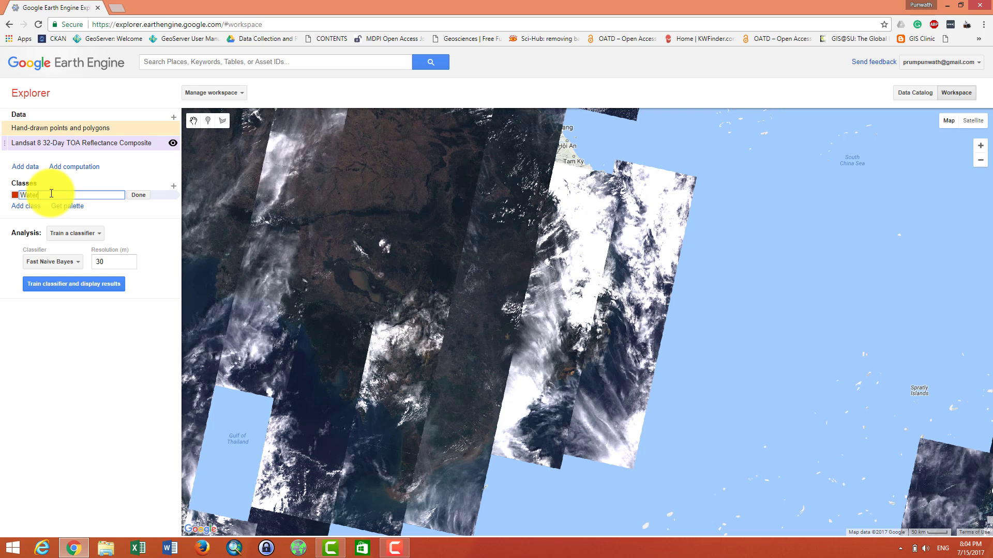
text(Water)
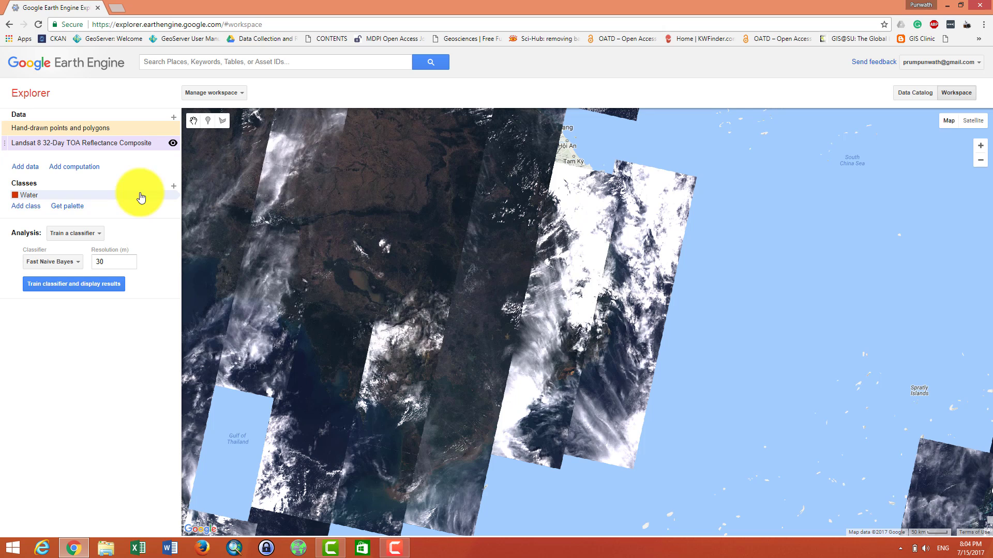
click(14, 195)
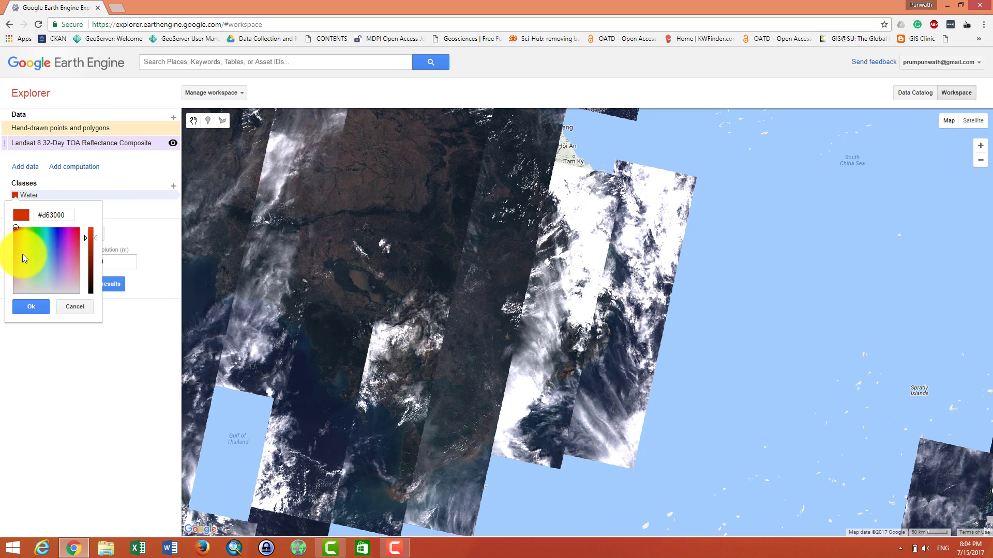
drag(42, 238, 44, 258)
Confirm teal for Water and zoom to Tonle Sap lake for point drawing
click(33, 306)
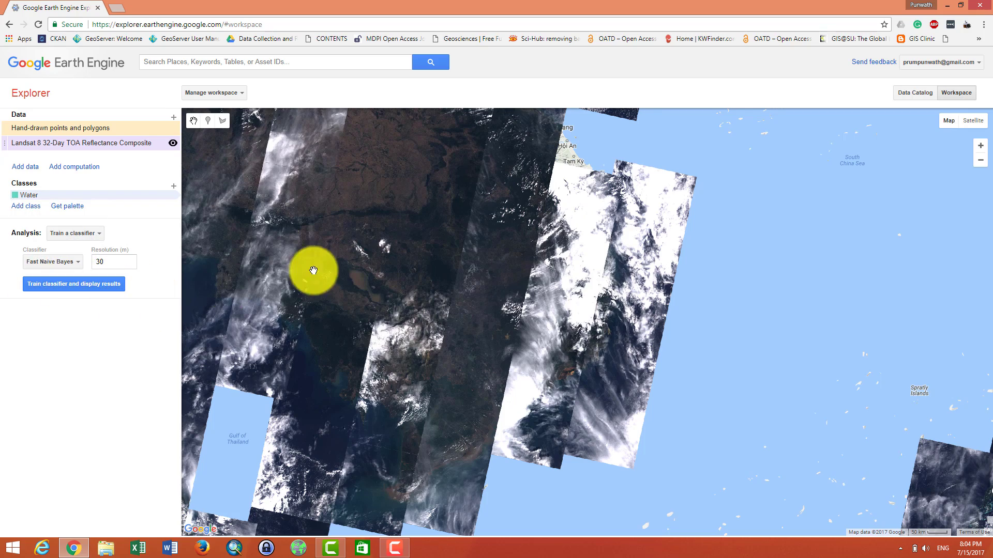
scroll(375, 286, up, 4)
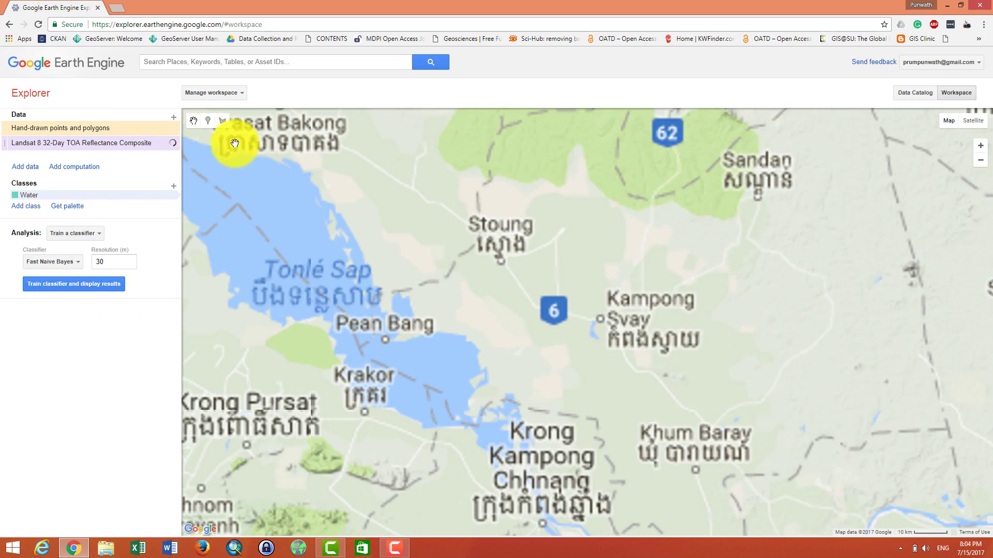
drag(294, 287, 343, 304)
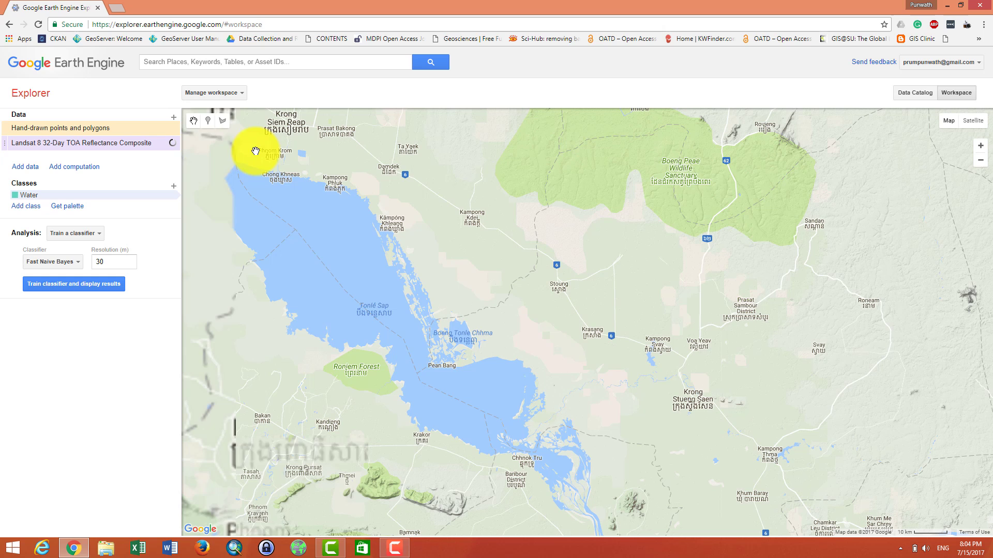
click(208, 120)
Place seven Water training points across Tonle Sap lake, including near Pean Bang
click(312, 216)
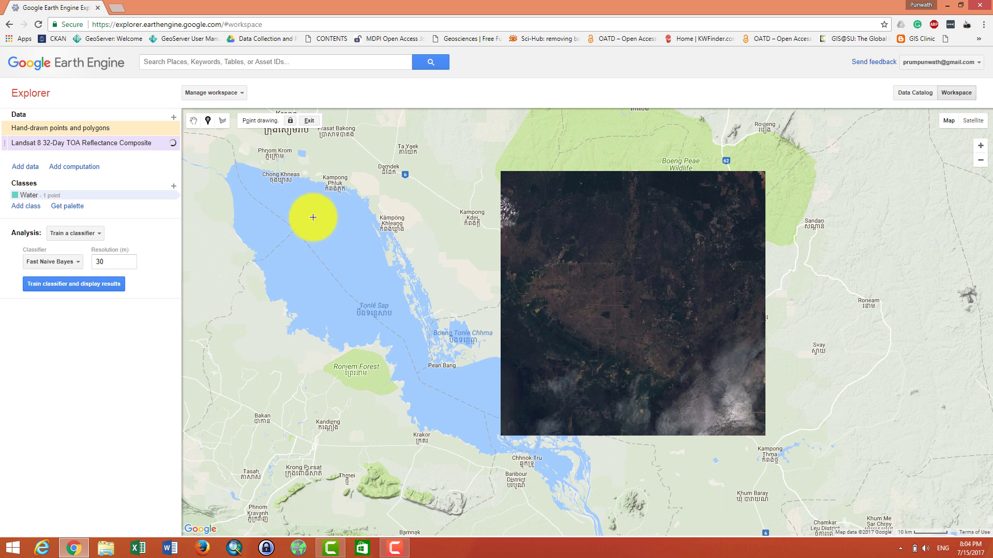
click(320, 279)
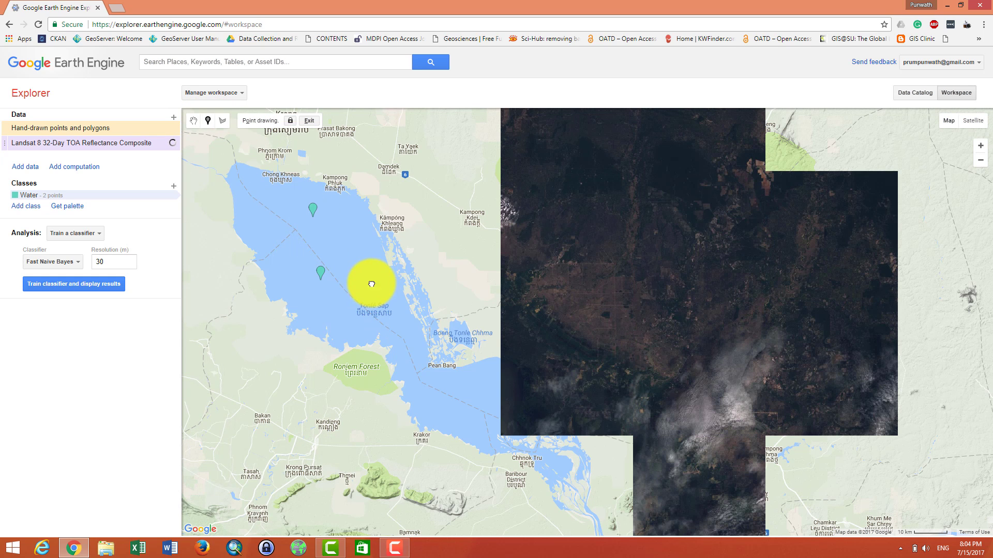
click(371, 281)
click(444, 399)
click(467, 392)
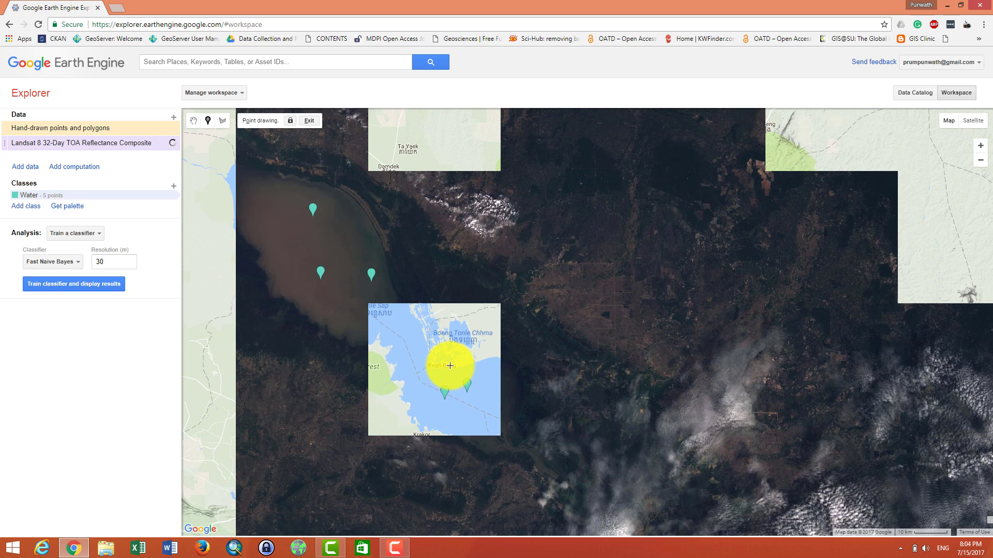
click(481, 412)
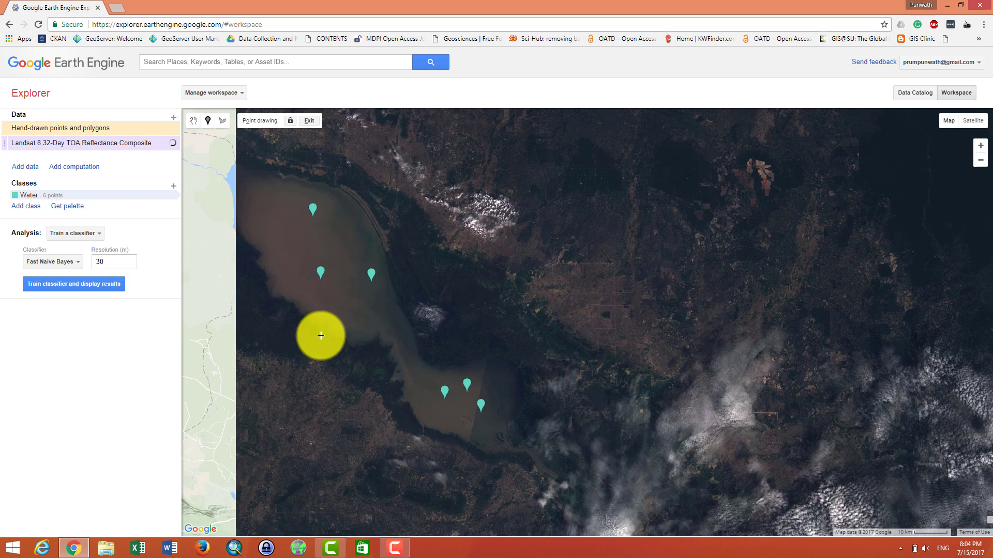
click(285, 228)
scroll(462, 350, down, 2)
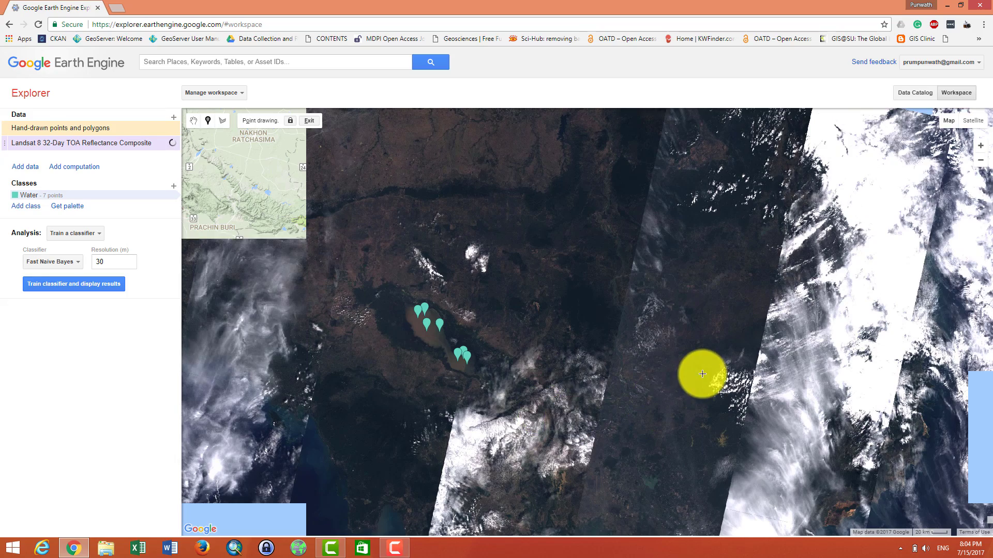
scroll(620, 432, up, 1)
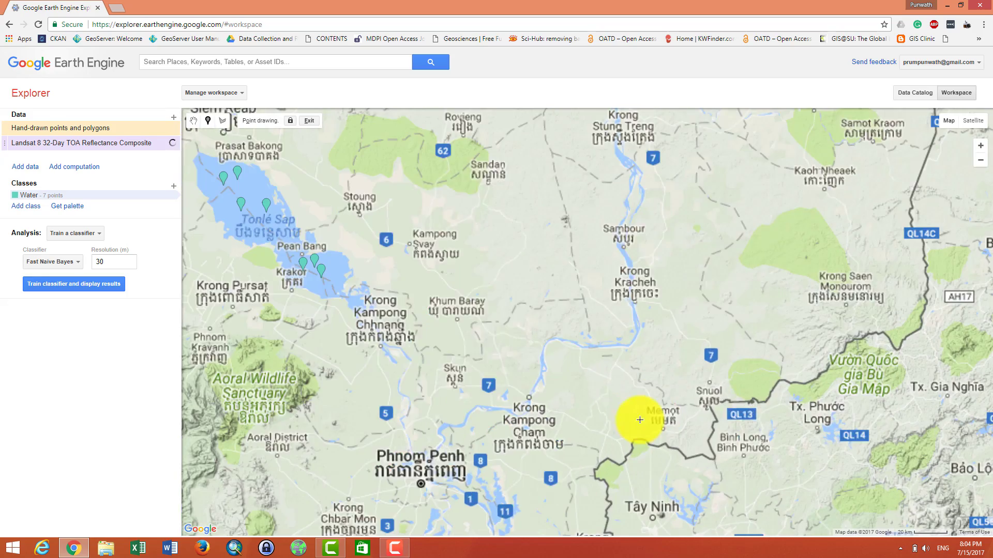
scroll(352, 379, down, 1)
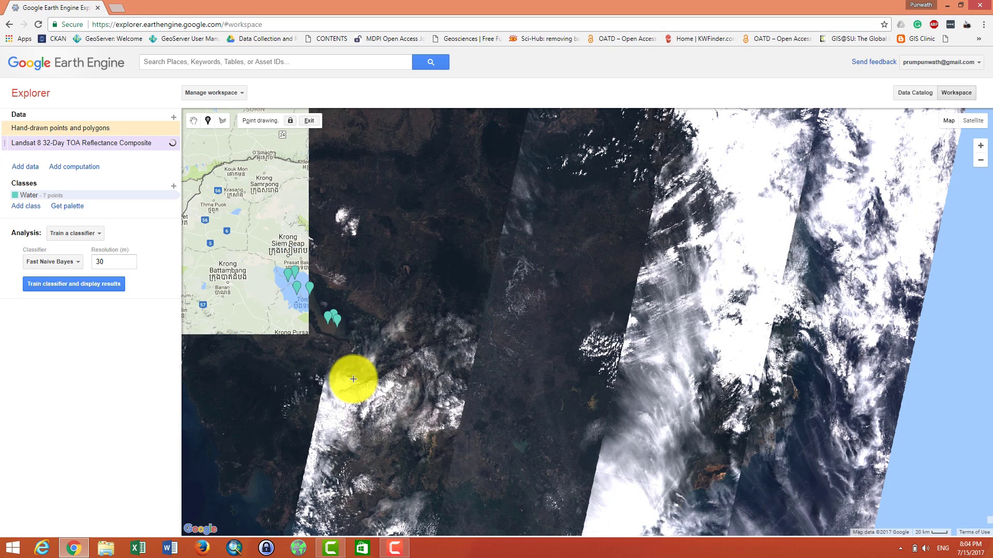
Add a second class named 'Non foresst' and place seven Non forest points around the lake
click(31, 206)
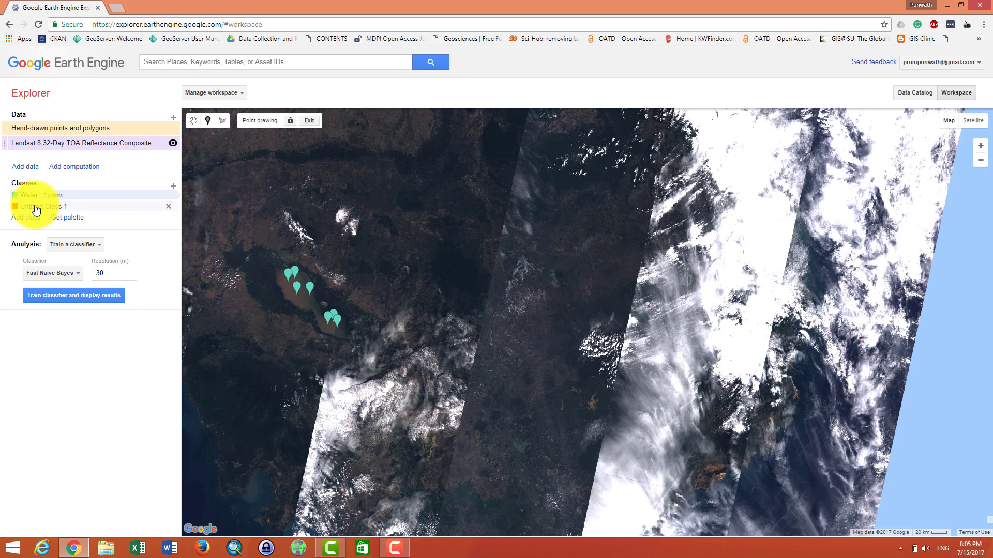
click(72, 208)
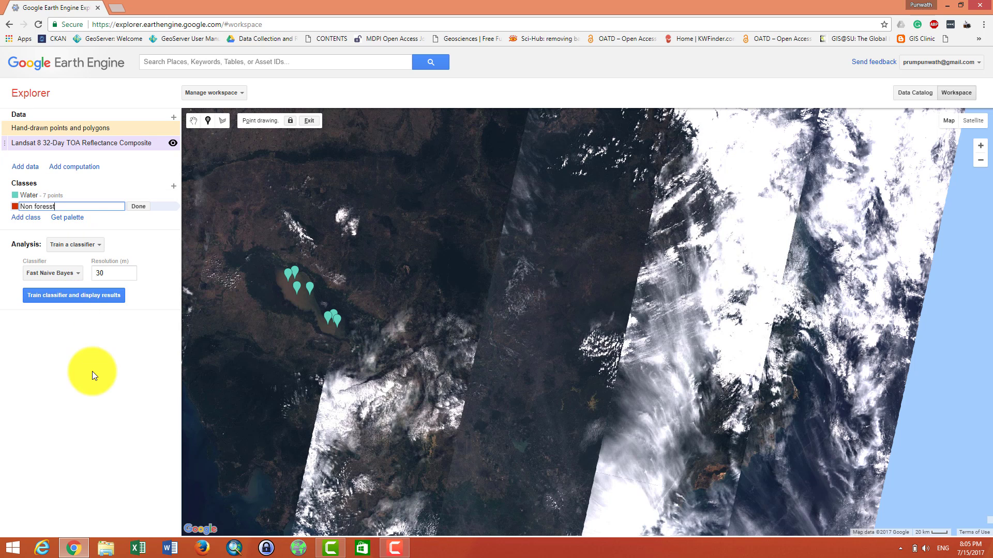
key(Return)
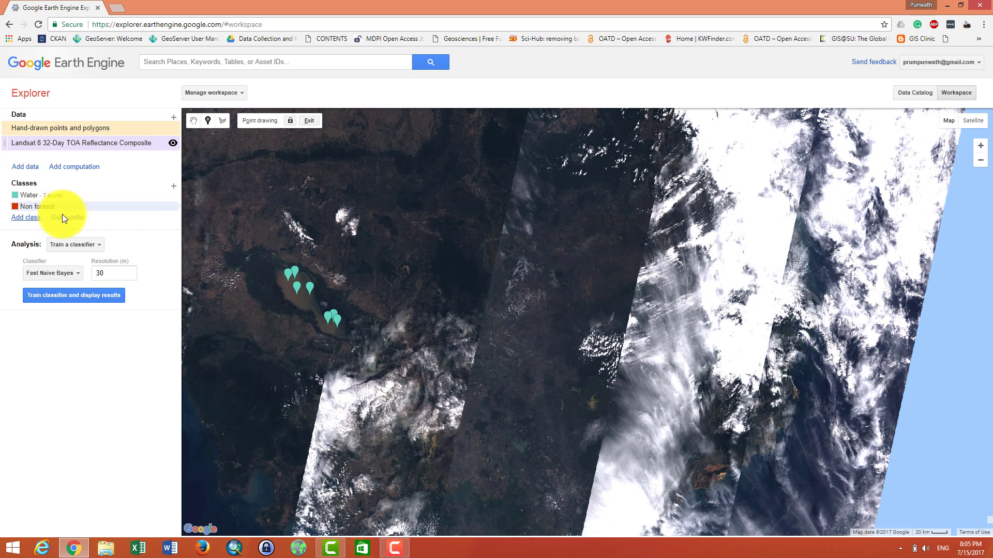
click(251, 231)
click(235, 172)
click(328, 171)
click(384, 182)
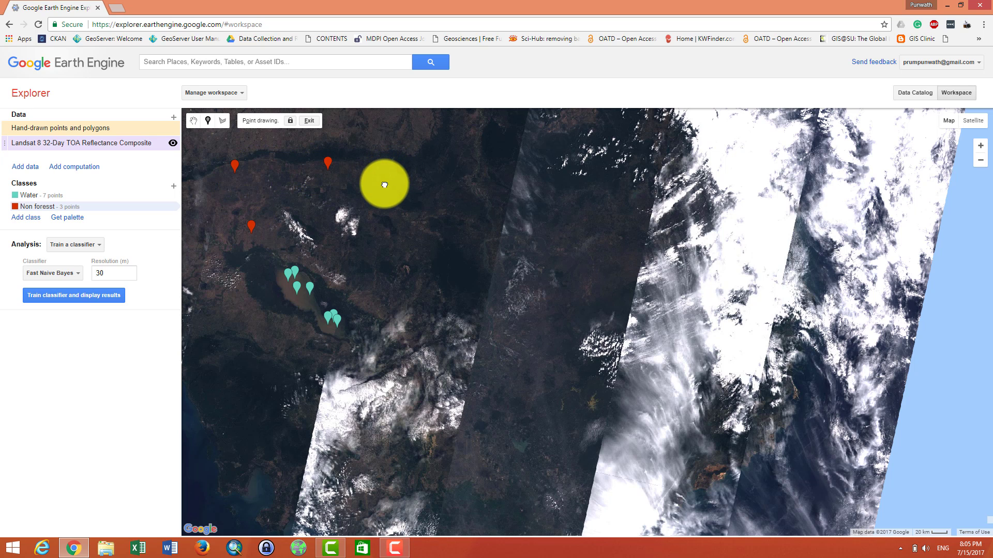
click(256, 312)
click(192, 250)
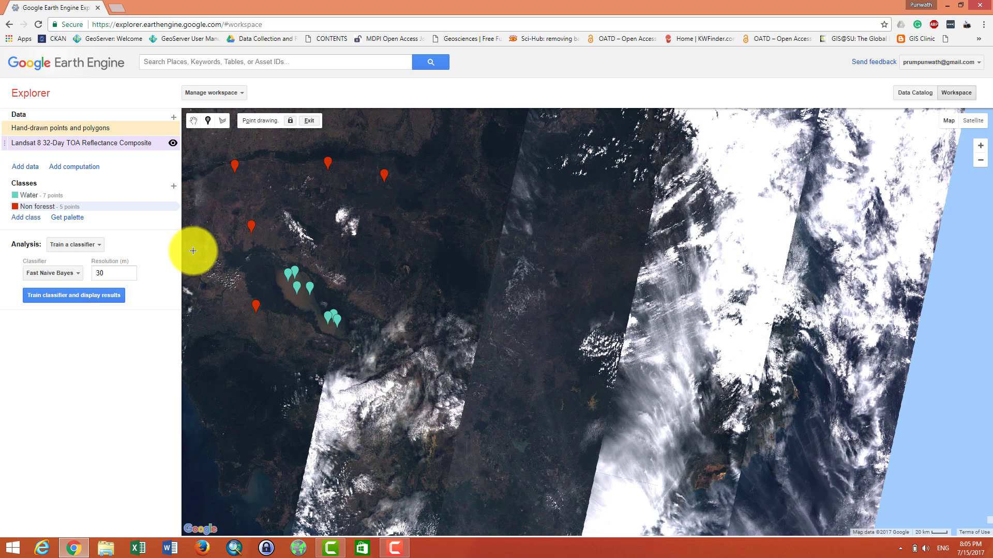
click(289, 327)
Place eleven more Non forest points south-east, east and west of the lake, then add a third class
drag(322, 353, 300, 272)
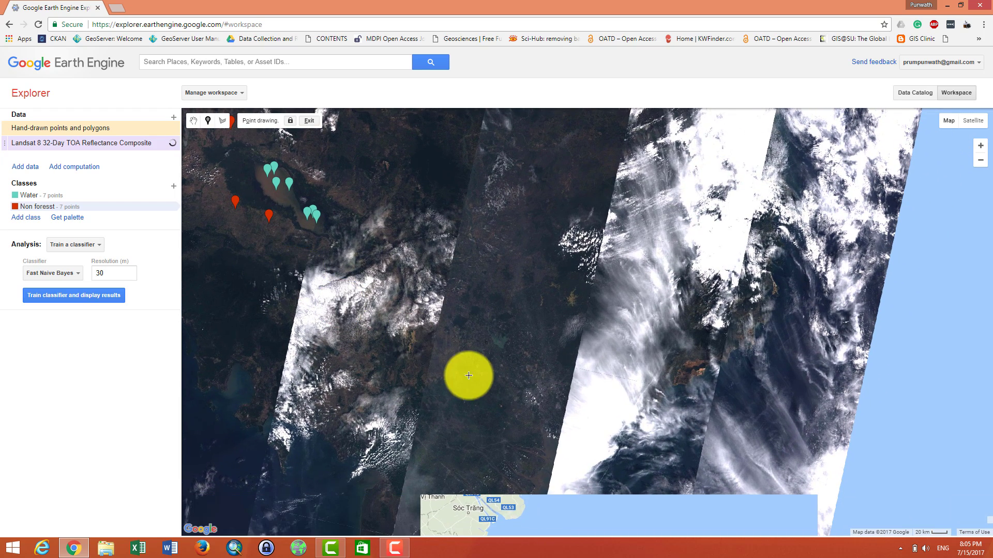
click(450, 365)
click(447, 312)
click(509, 274)
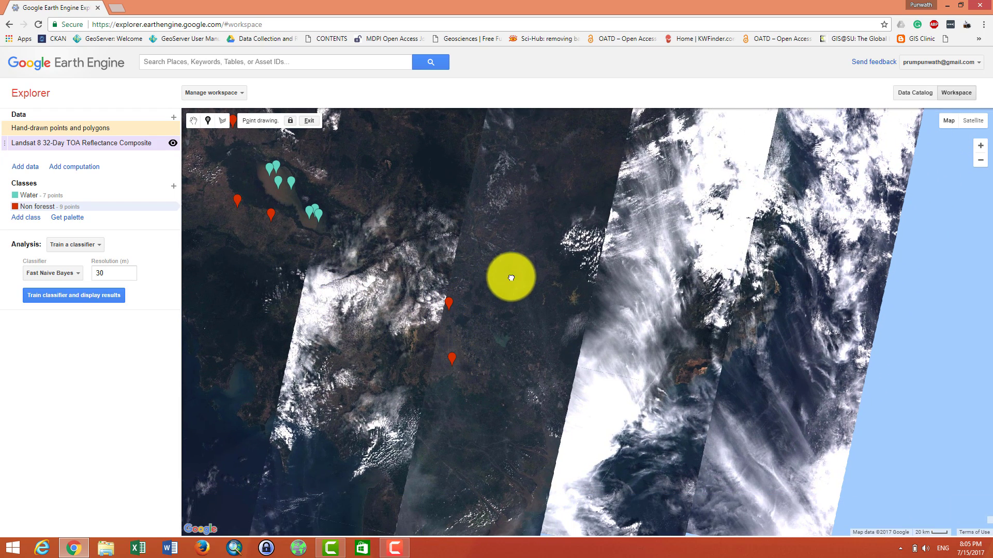
click(523, 211)
drag(567, 242, 603, 377)
click(608, 318)
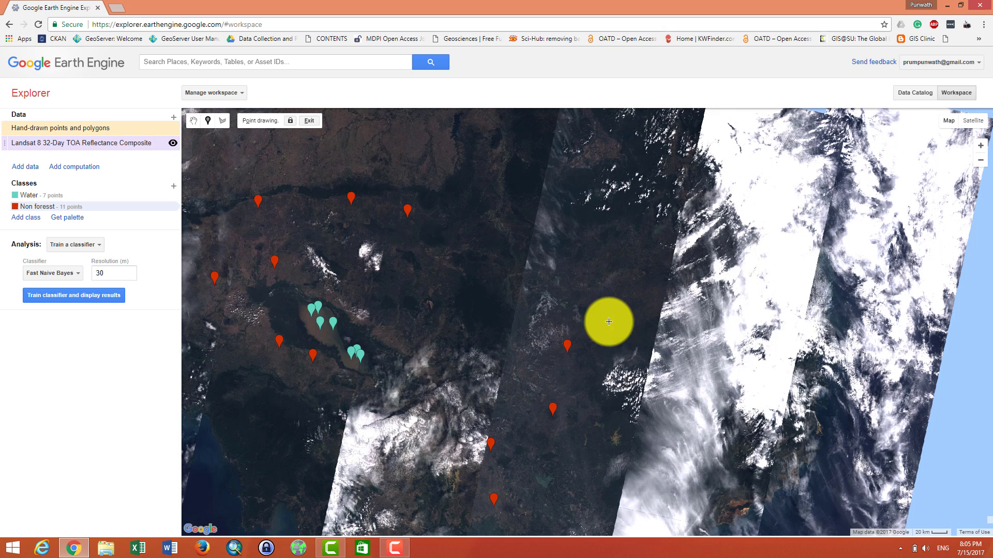
click(645, 289)
click(603, 279)
click(310, 215)
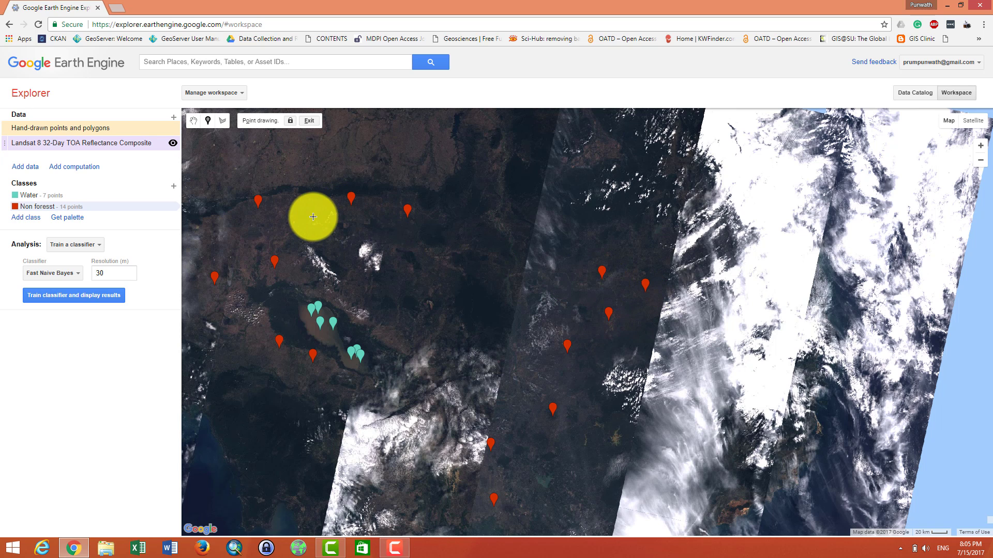
click(251, 234)
click(235, 336)
click(260, 352)
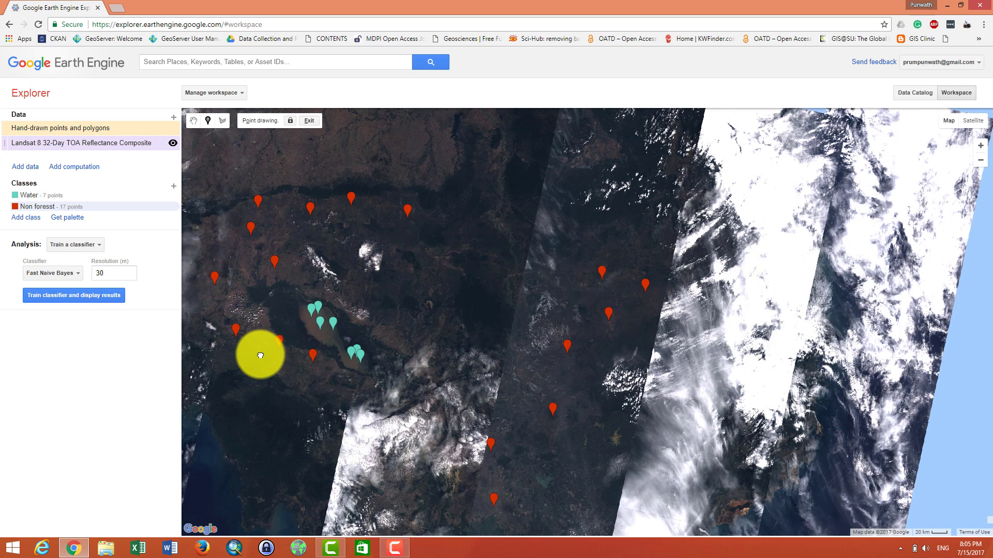
click(32, 218)
click(39, 219)
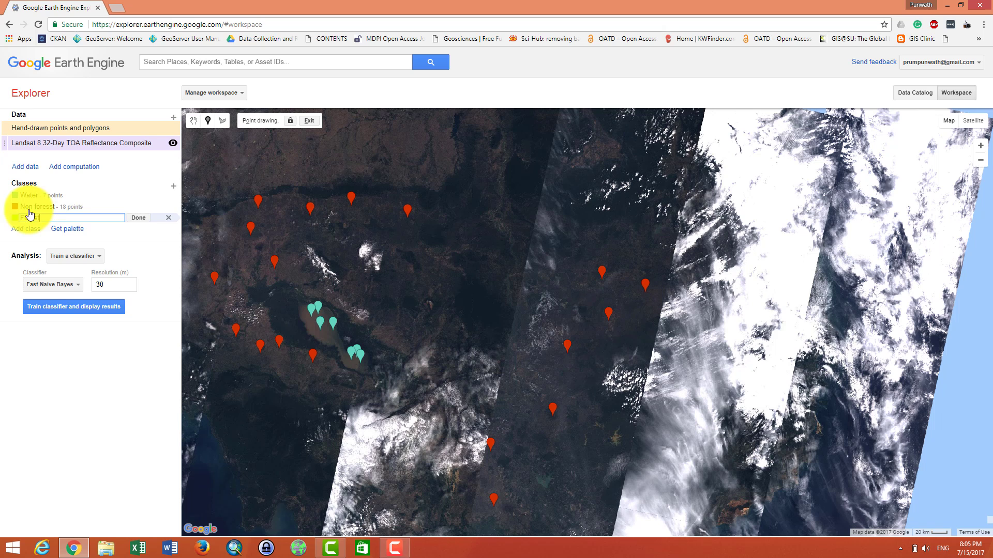
Name the third class Forest and mark ten Forest points south-west and east of the lake
click(138, 218)
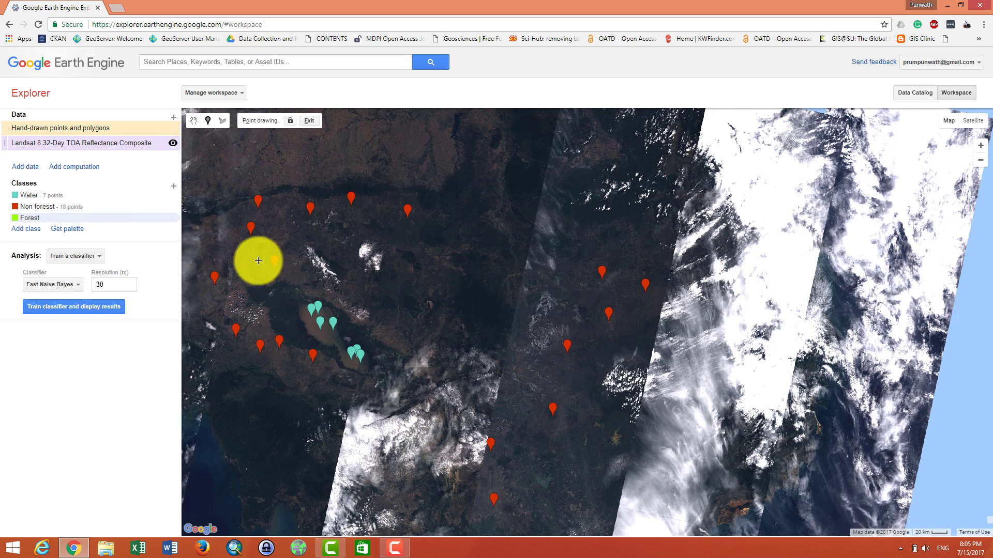
click(267, 442)
click(233, 430)
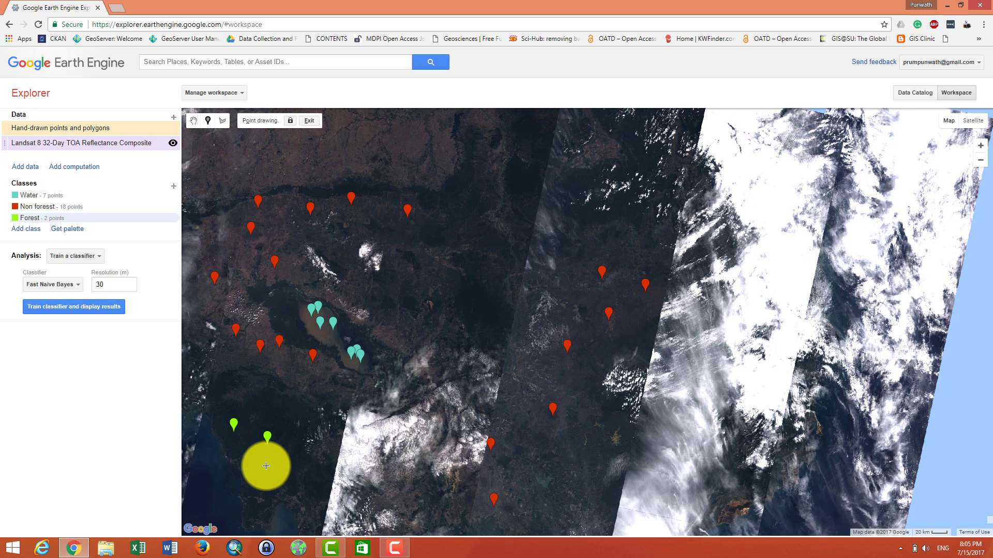
click(263, 473)
click(295, 476)
click(285, 405)
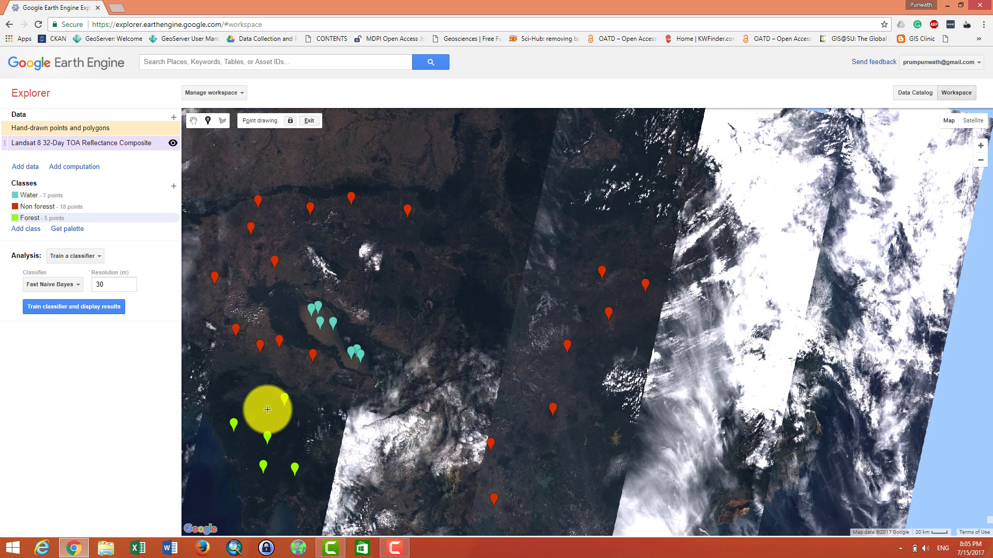
click(267, 408)
click(495, 310)
click(481, 291)
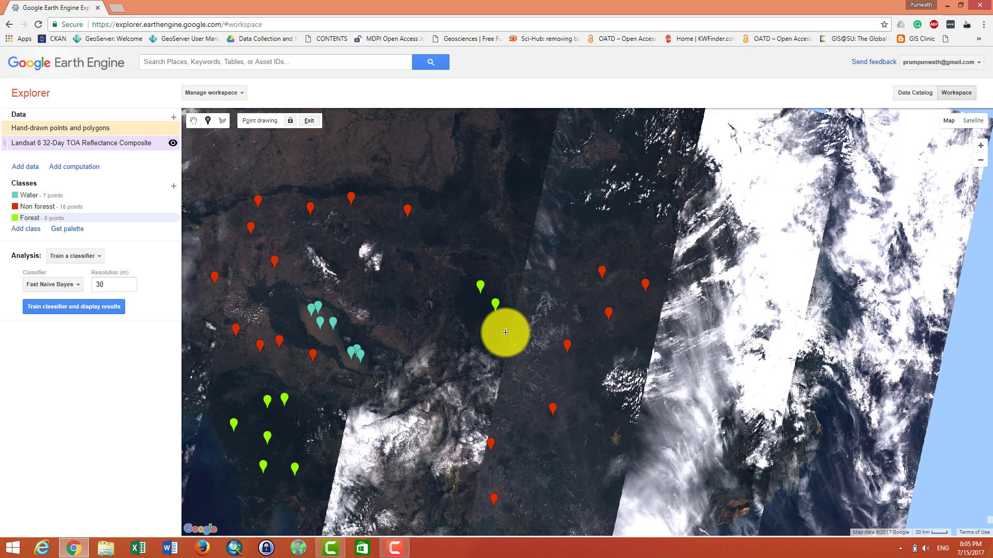
click(487, 315)
click(469, 309)
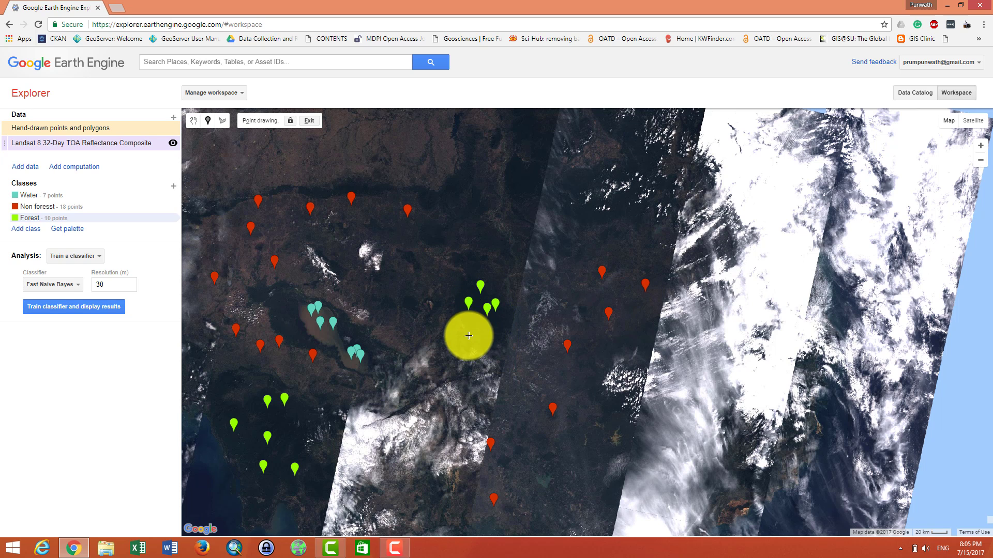
Mark eight more Forest points on forested land, extending into the southern area
click(291, 332)
click(351, 334)
click(288, 319)
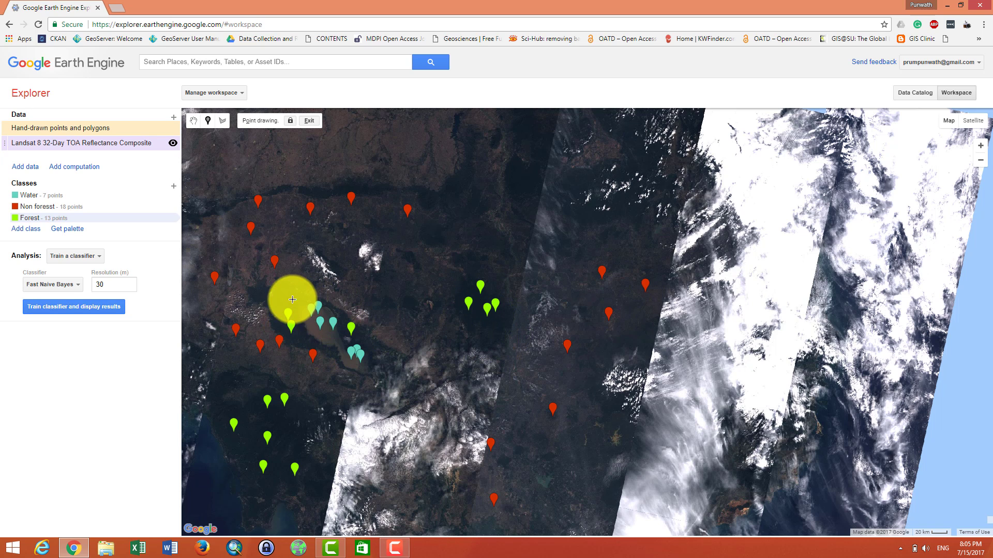
click(284, 294)
click(260, 290)
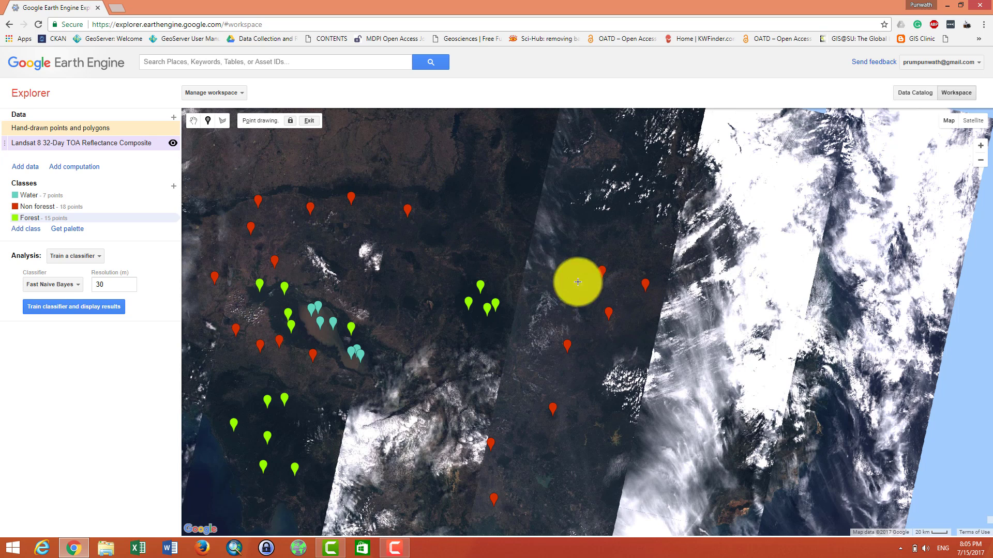
drag(521, 398, 550, 224)
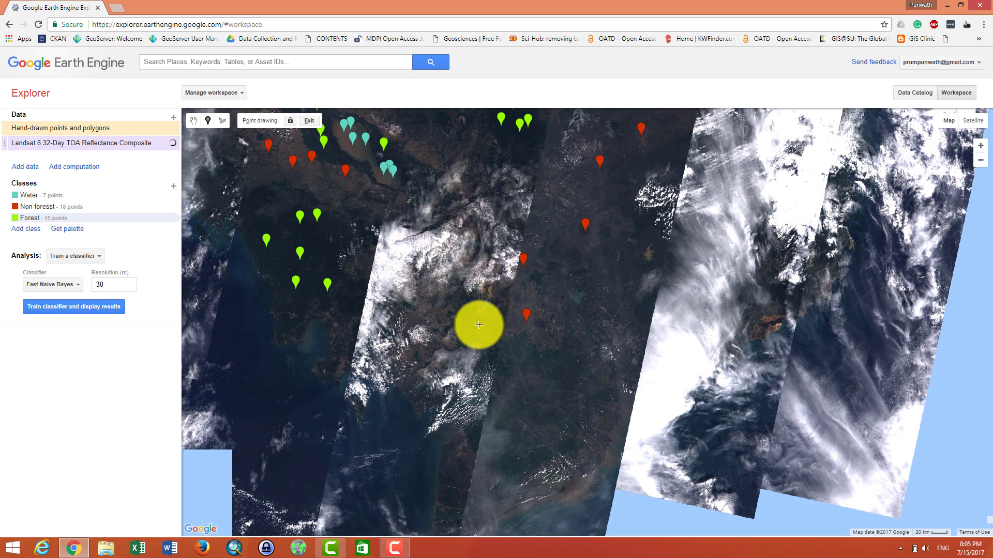
click(470, 312)
click(310, 294)
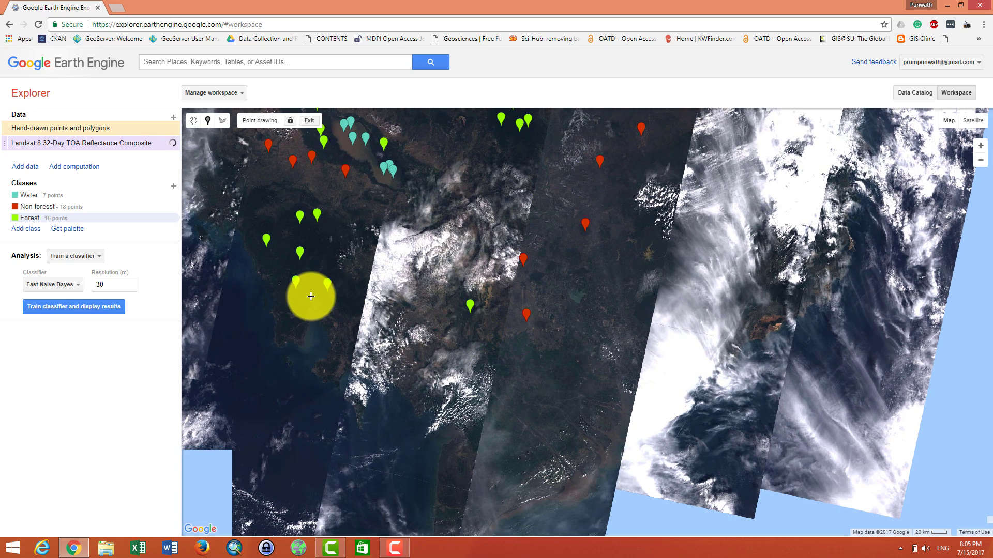
click(275, 272)
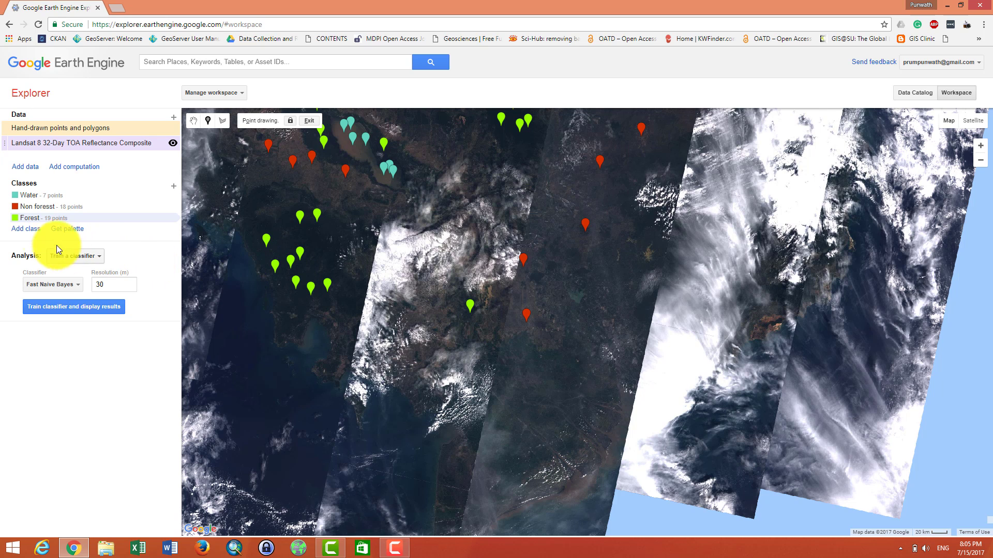
Add a fourth class named Cloud and set its colour to black
click(28, 232)
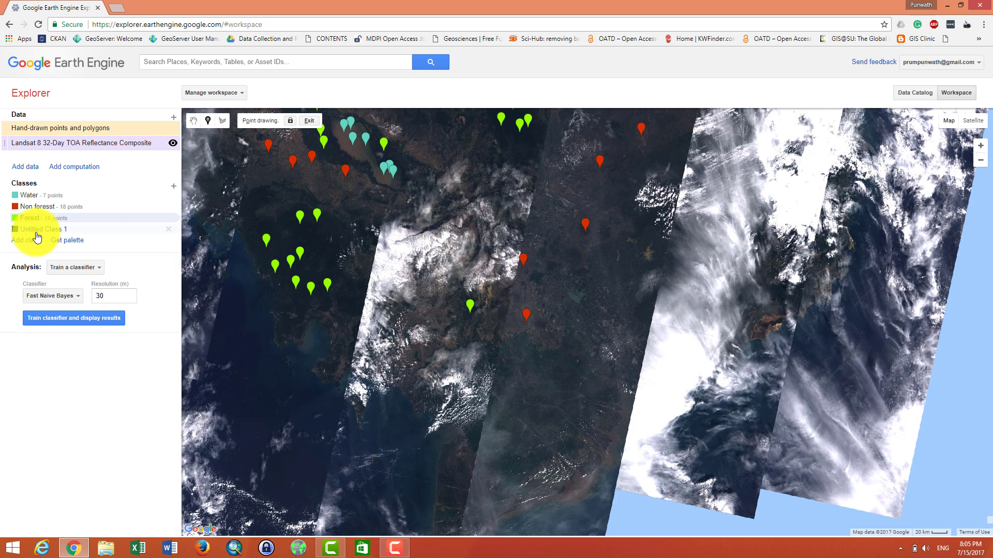
click(28, 229)
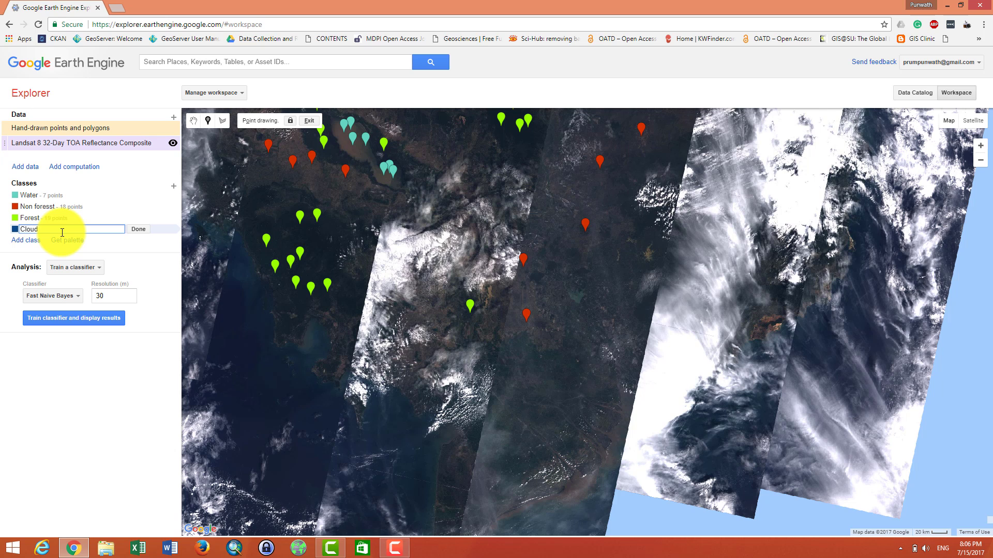
click(16, 231)
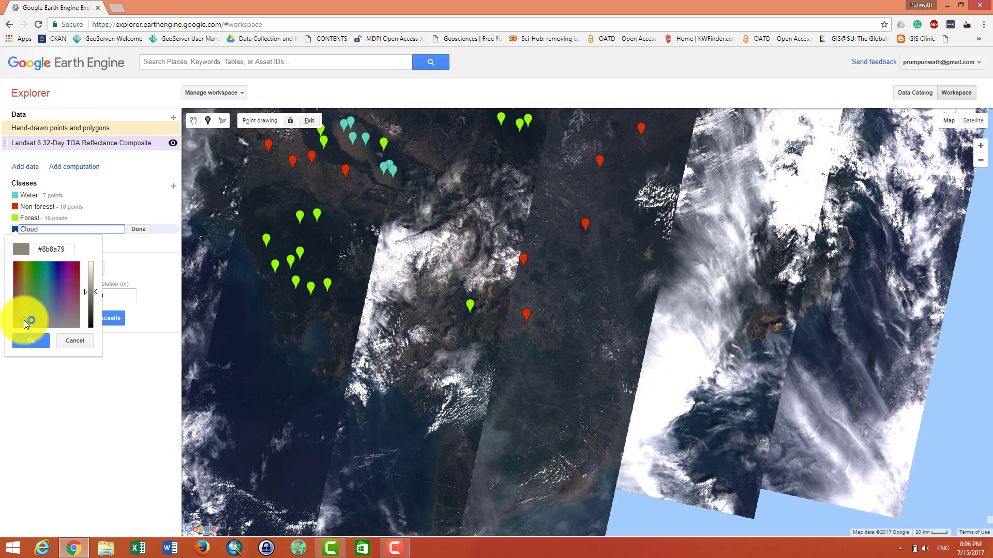
mouse_move(15, 334)
mouse_down()
mouse_move(73, 324)
mouse_move(17, 260)
mouse_move(84, 333)
mouse_move(80, 323)
mouse_up()
click(31, 340)
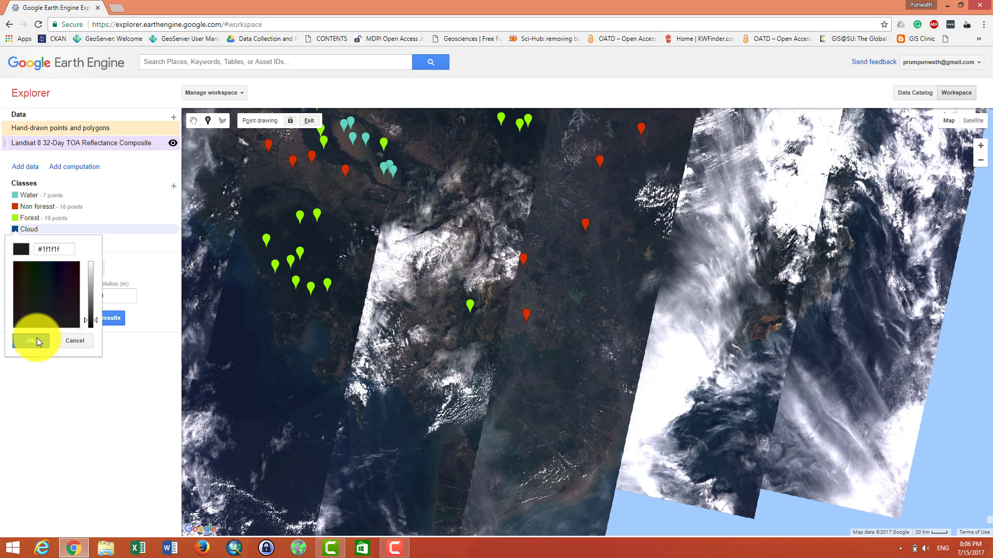
Place Cloud training points over the cloud patches, including small clouds further north
click(399, 253)
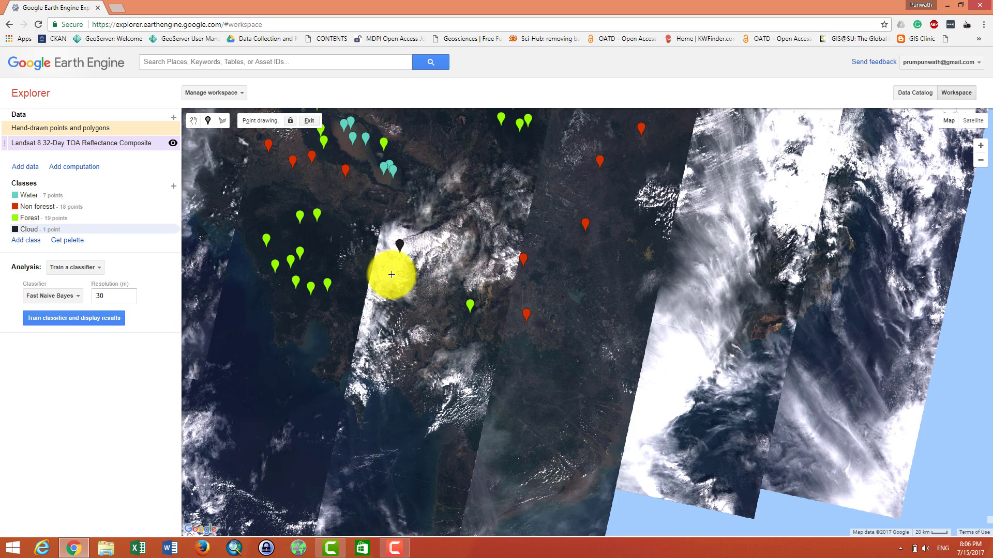
click(392, 273)
click(368, 306)
click(511, 261)
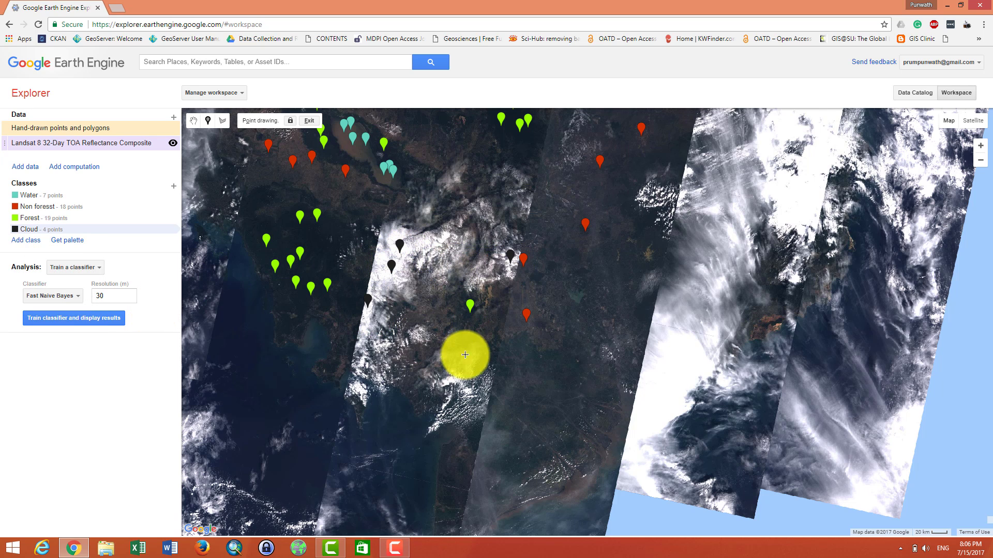
click(455, 375)
click(366, 329)
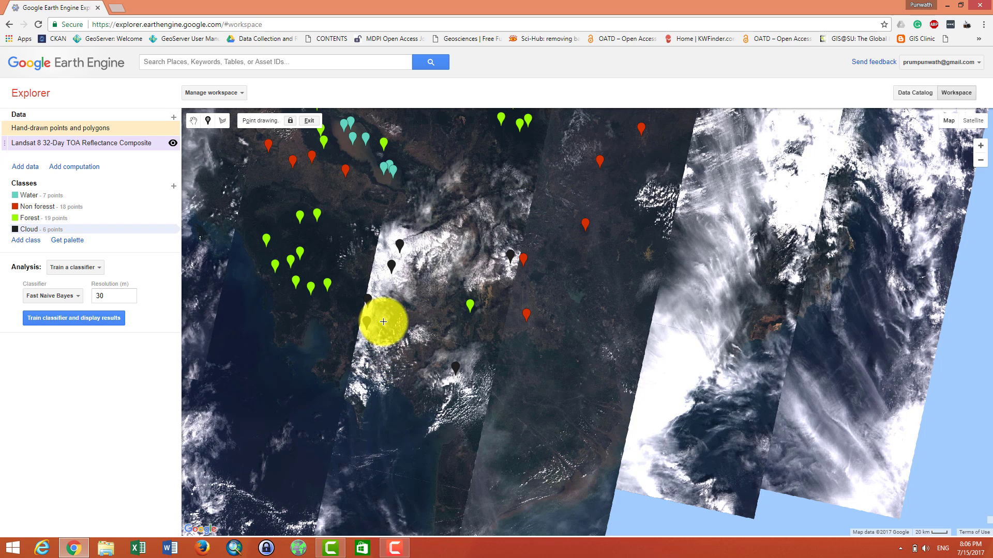
click(384, 318)
click(419, 258)
click(391, 231)
click(385, 249)
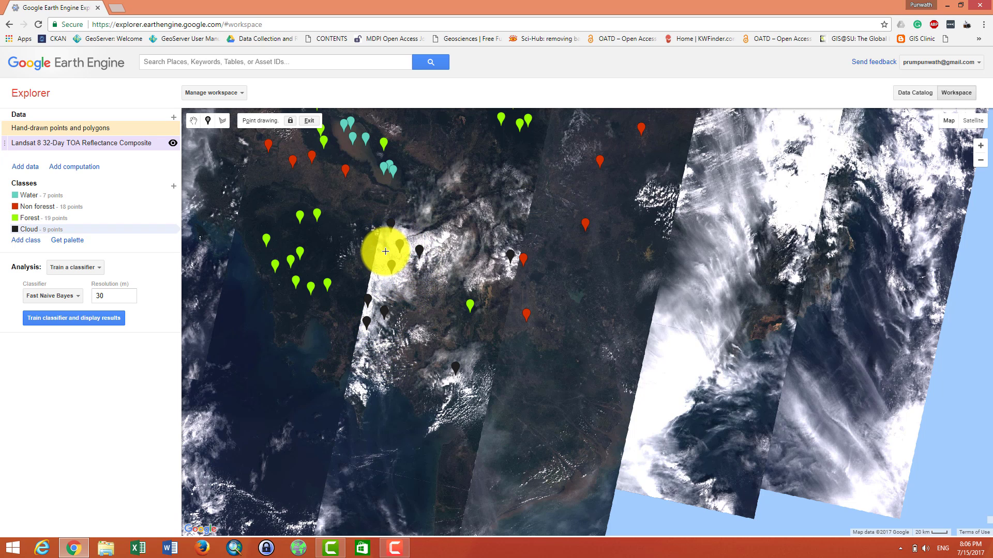
drag(453, 229, 394, 381)
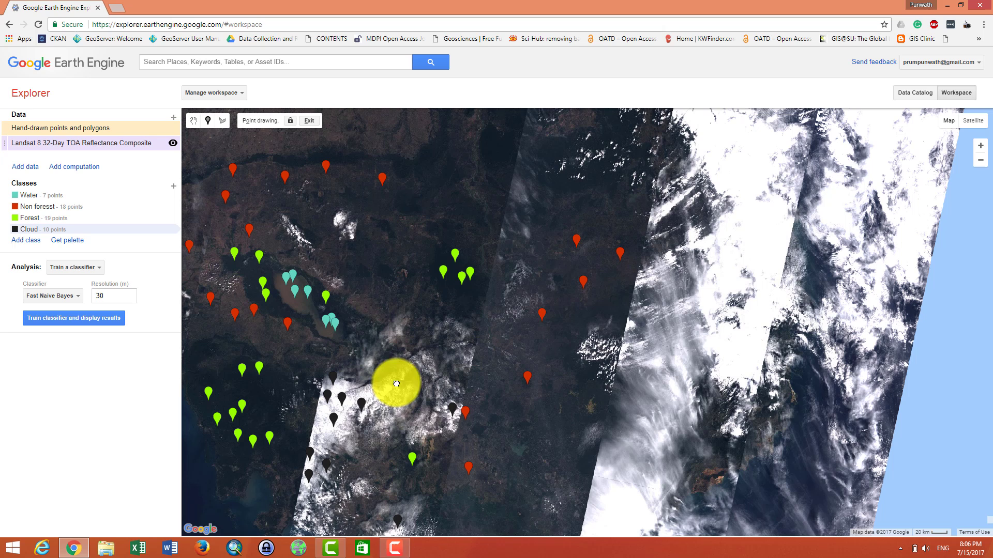
click(340, 220)
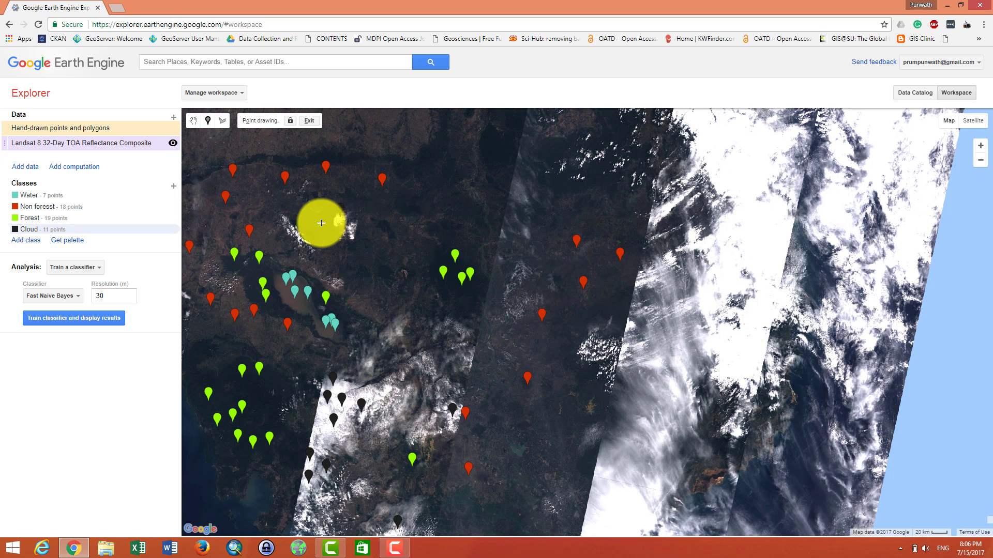
click(295, 231)
Add one more Cloud point, then train Fast Naive Bayes and display the four-class map
click(349, 230)
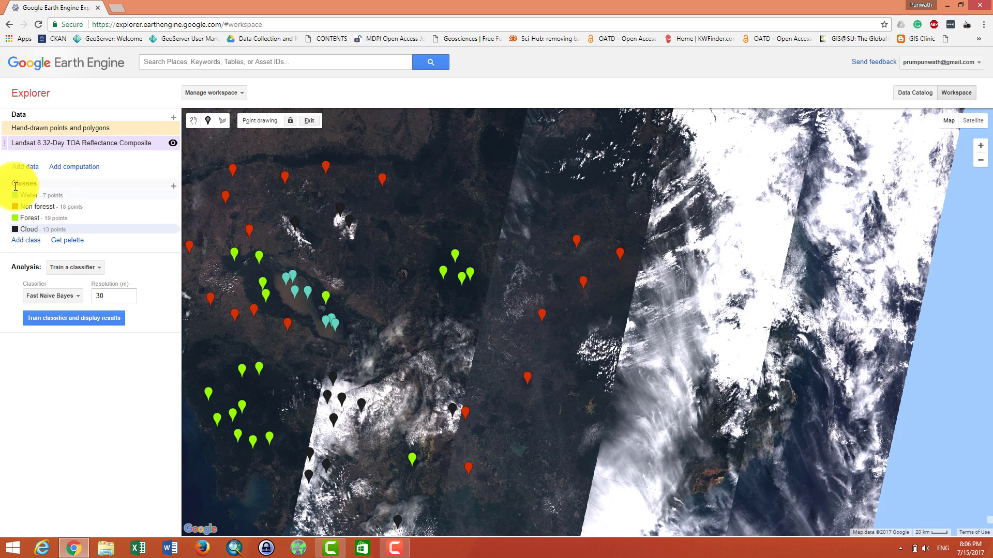
drag(381, 290, 381, 248)
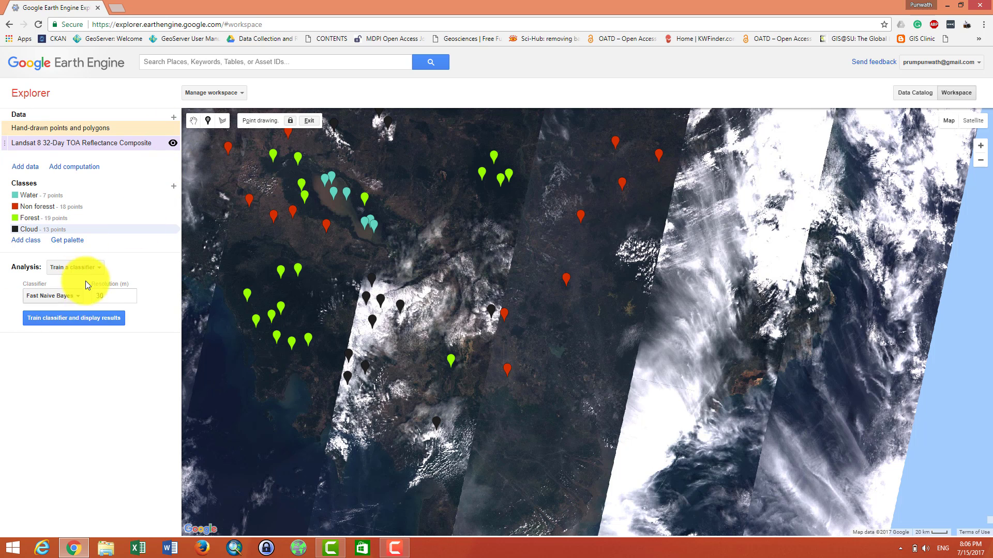
click(29, 167)
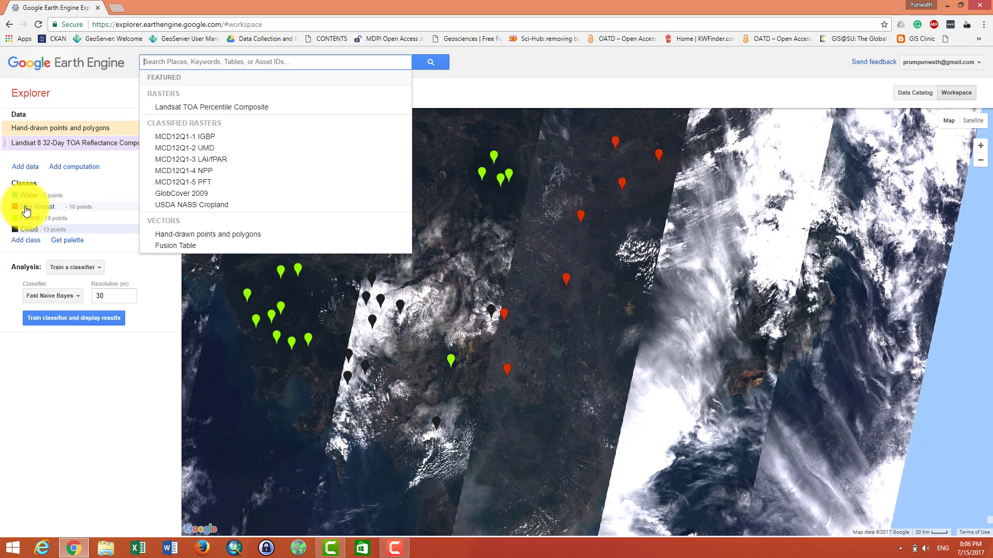
click(65, 359)
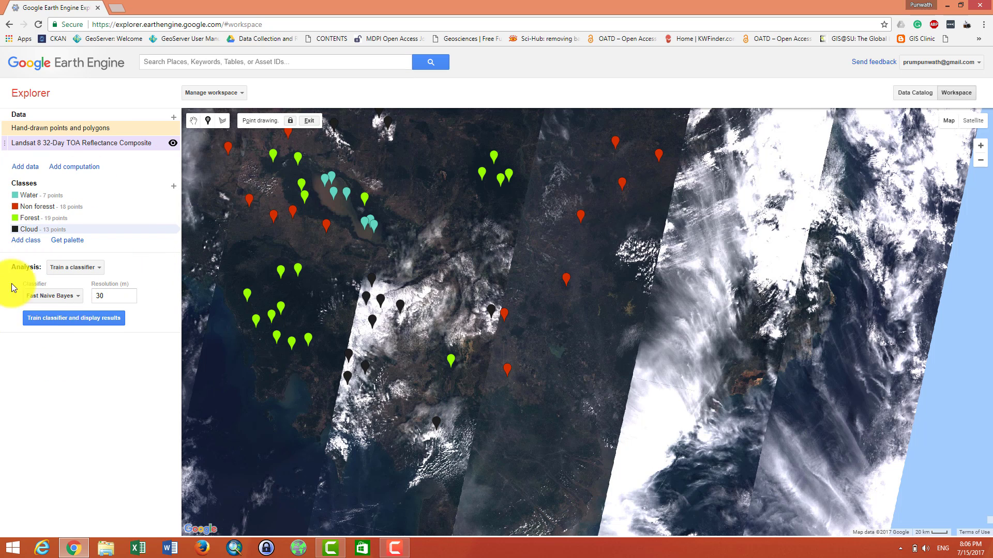
click(68, 318)
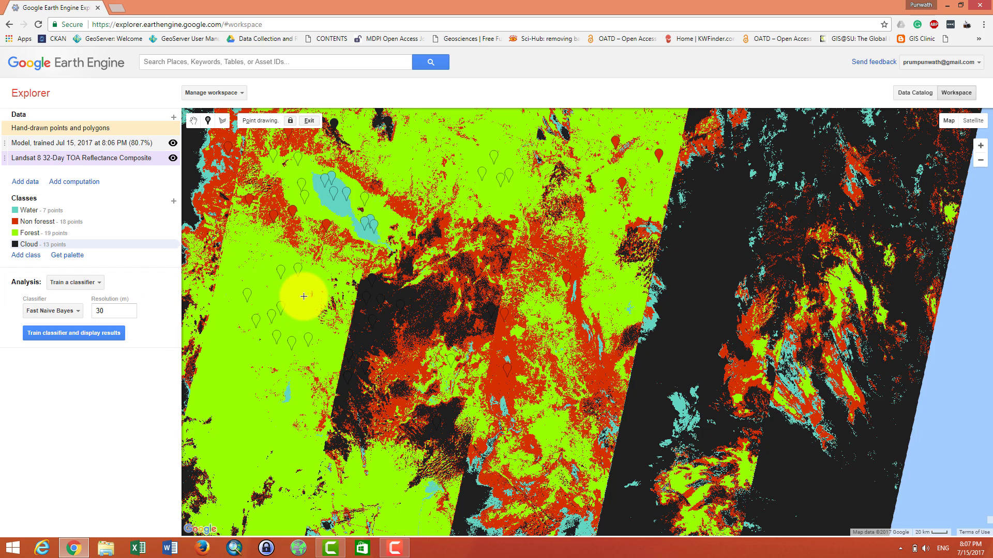
Pan east, zoom out and hide the Landsat 8 32-Day TOA Reflectance Composite layer
drag(459, 355, 381, 361)
scroll(377, 350, down, 2)
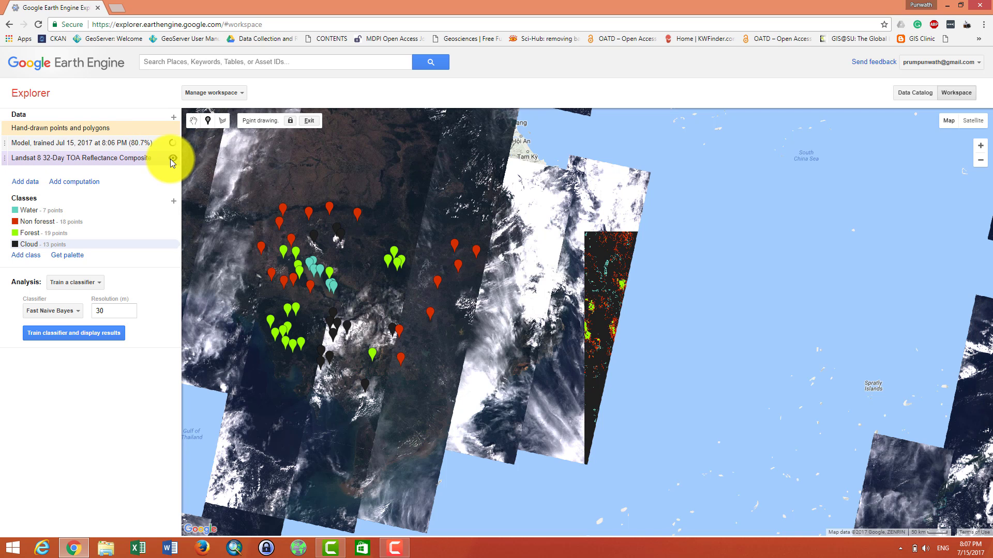
click(171, 159)
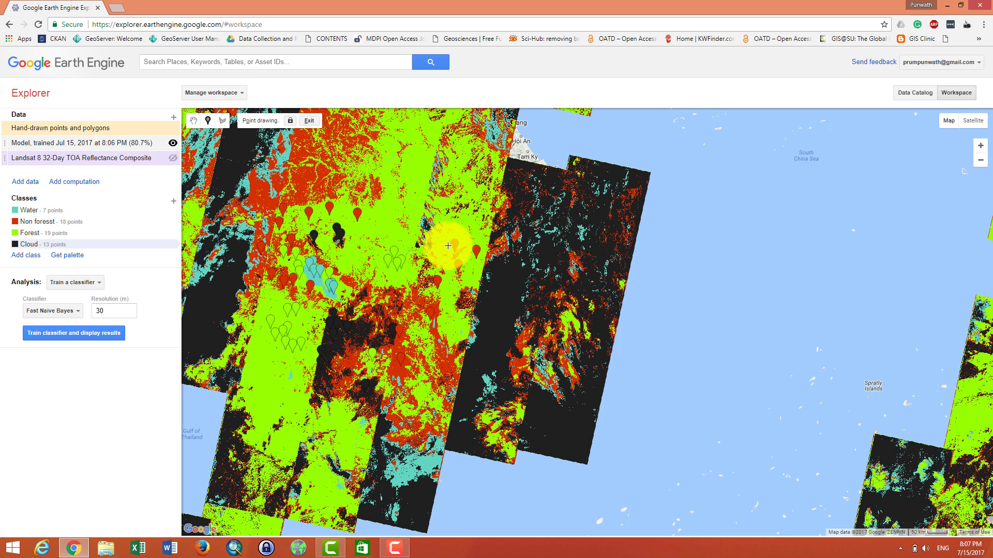
Show the 'Model, trained Jul 15, 2017' accuracy report, highlighting the 80.7% validity and error-matrix rows
click(126, 144)
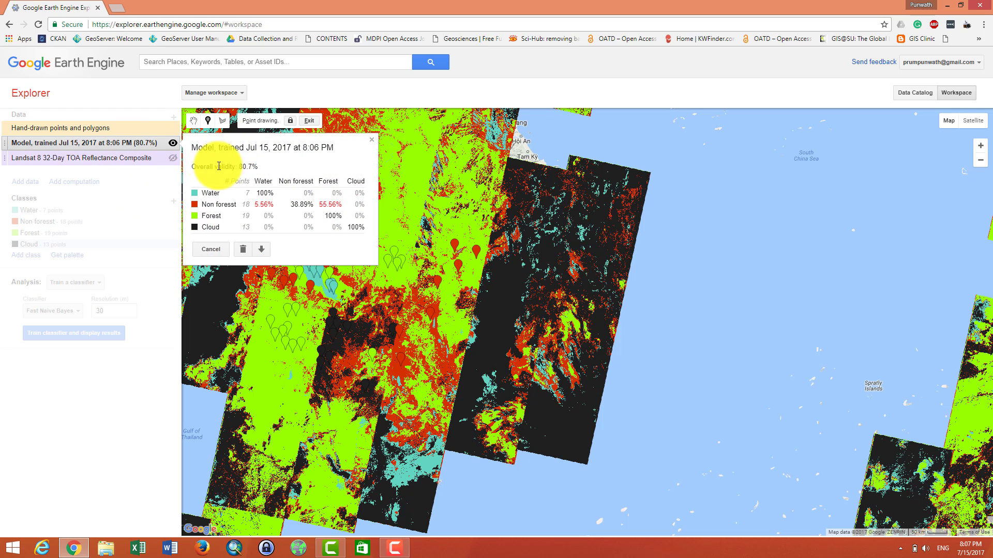
drag(205, 166, 257, 164)
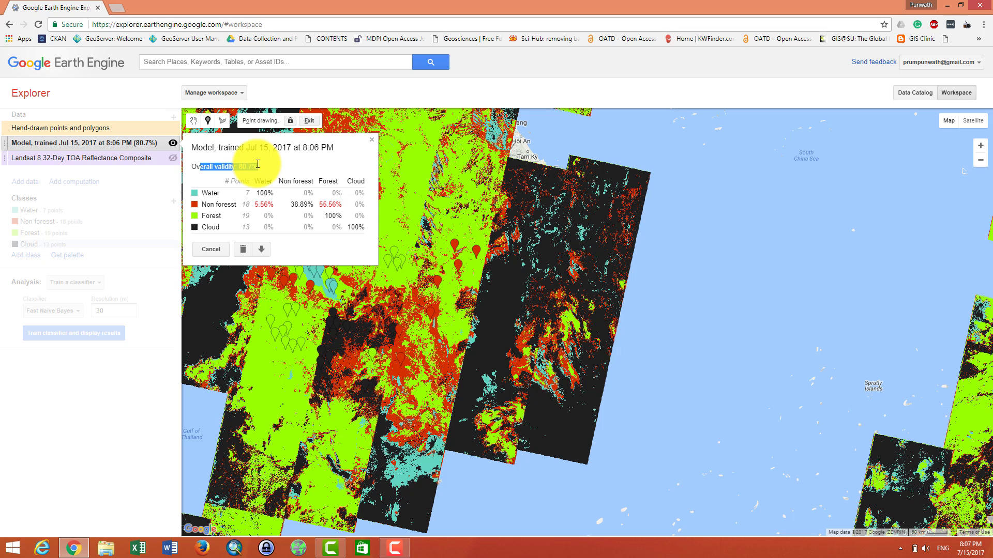
click(288, 166)
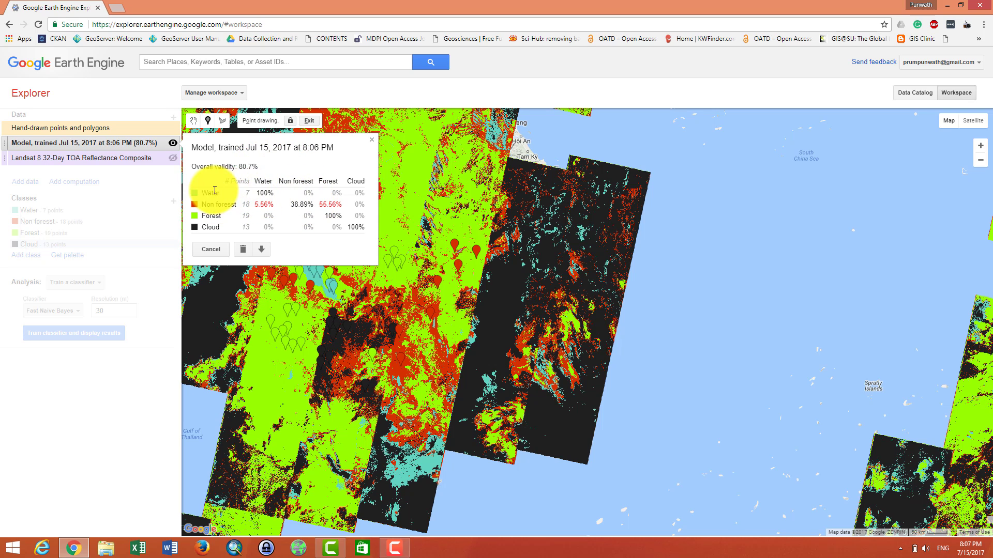
drag(240, 193, 343, 222)
click(343, 243)
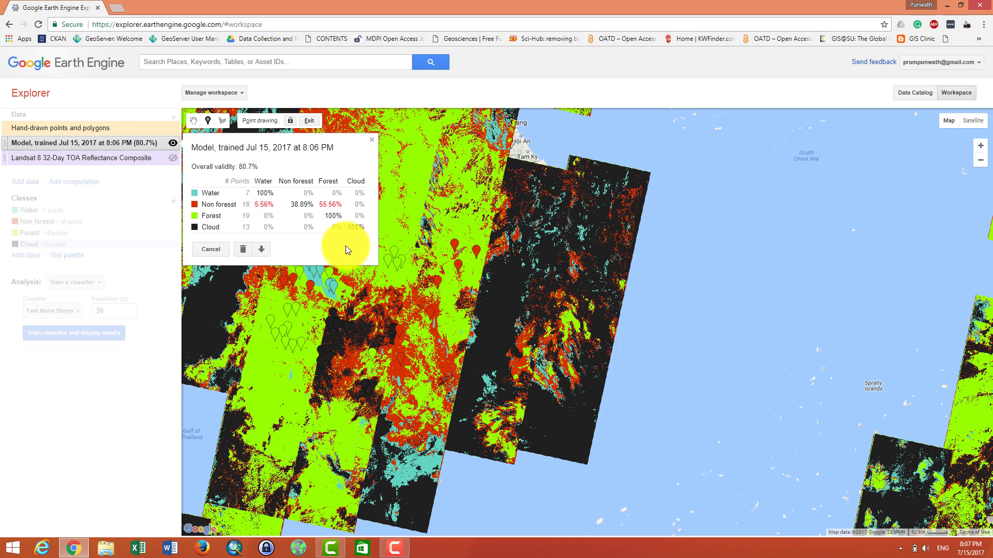
Bring up the Download raster panel for the classified model layer from its dialog
click(262, 250)
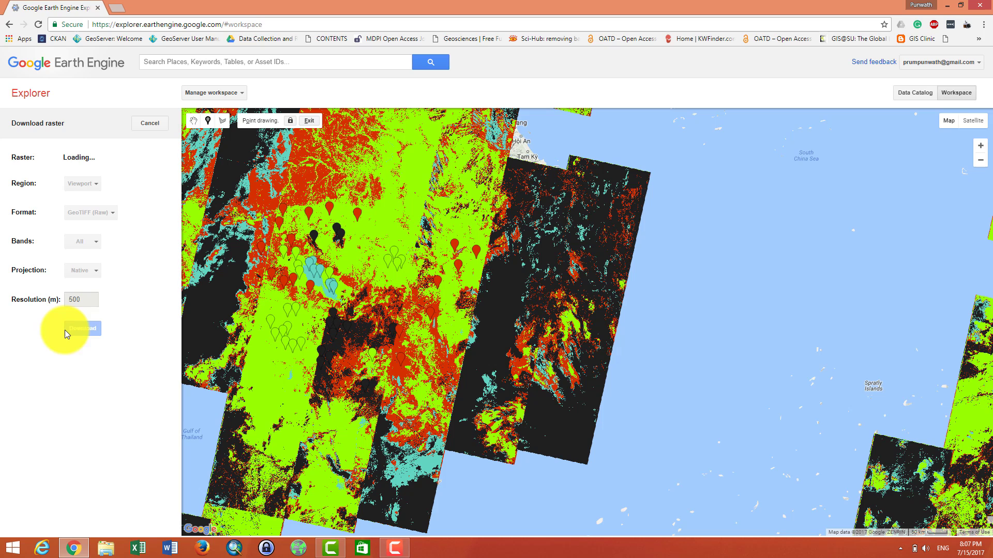